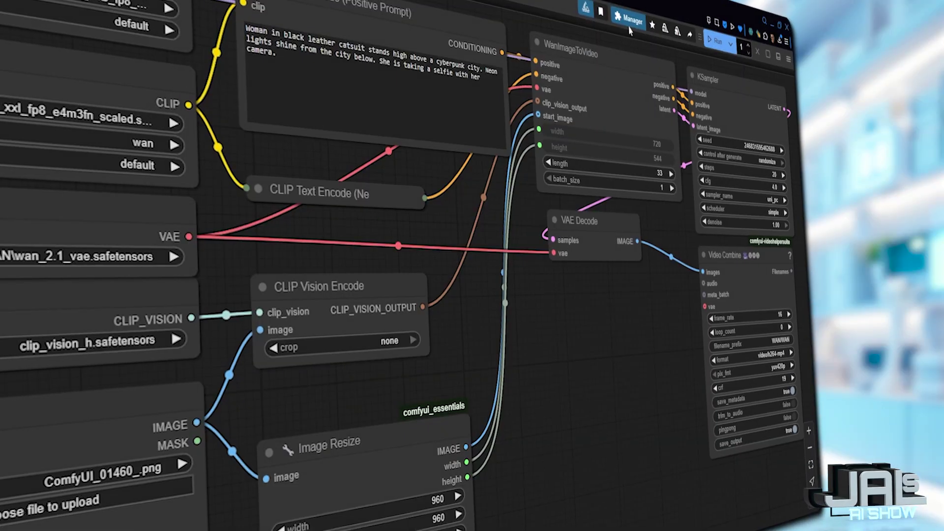
Pick the wan2.1 text2video 1.3B diffusion model, then bring up the text encoder model list.
click(629, 20)
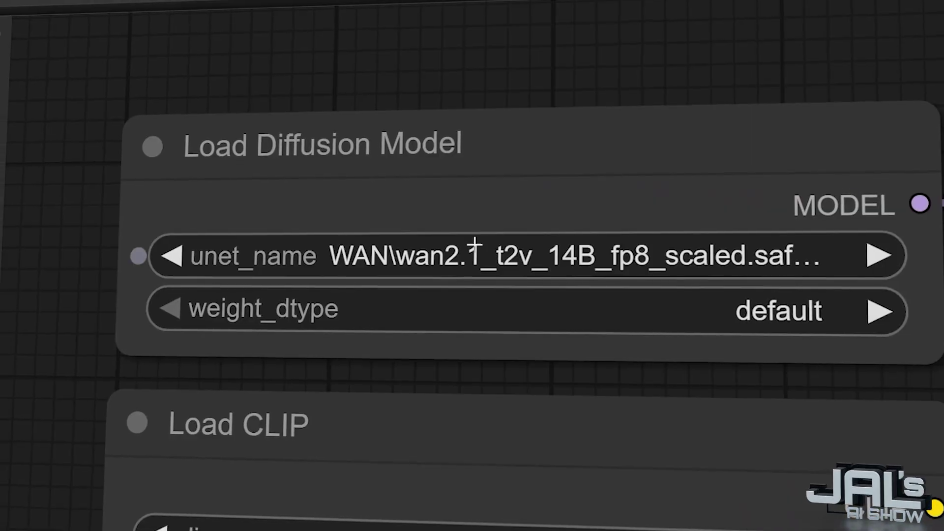
click(125, 136)
click(553, 315)
click(456, 295)
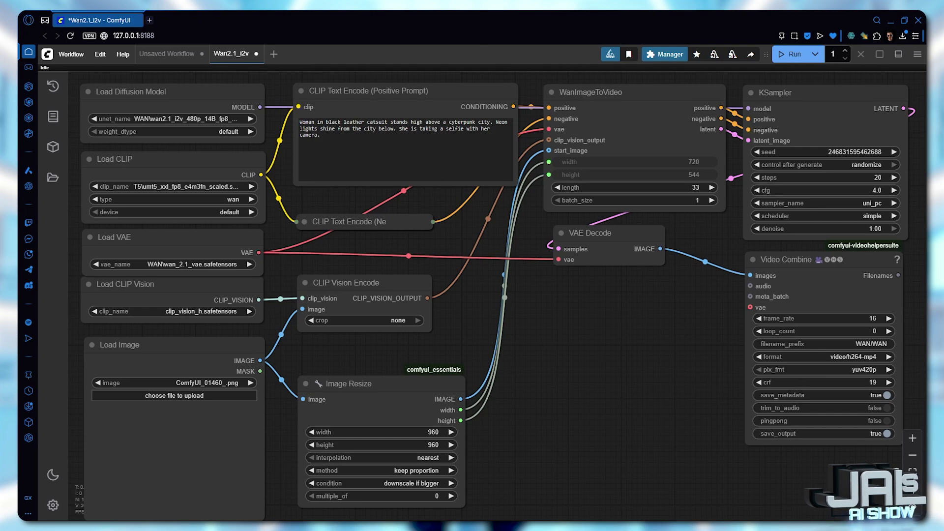
Search the Custom Nodes Manager for the gguf and video helper nodes.
click(664, 55)
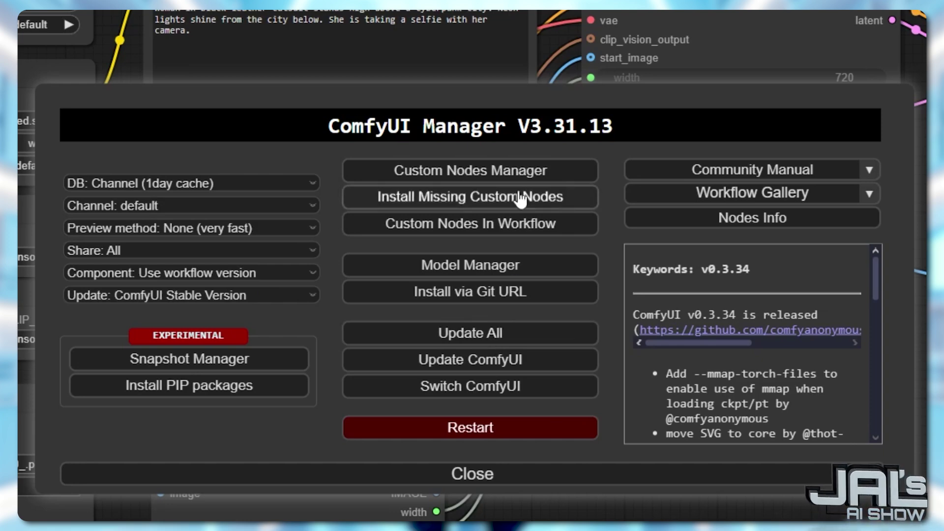
click(456, 182)
click(280, 110)
text(gguf)
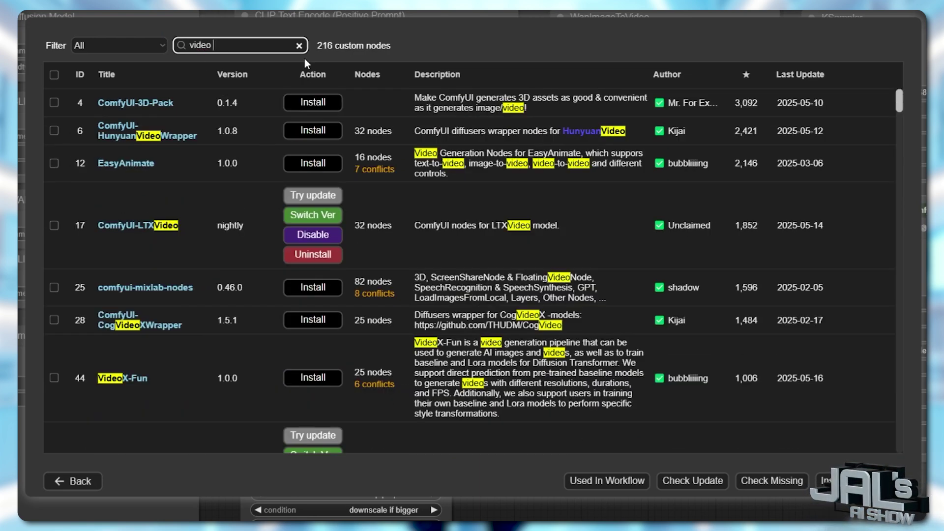
text(helper)
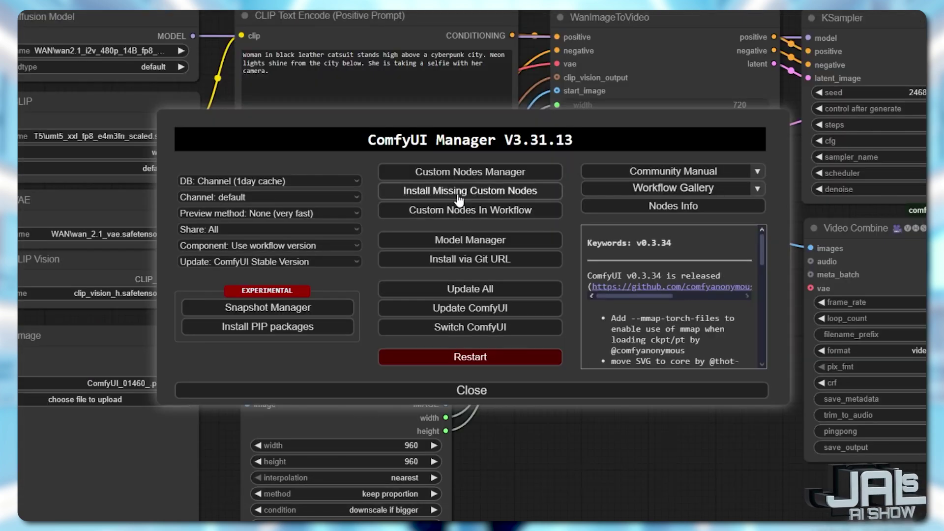
Confirm no custom nodes are missing, then switch to the Hugging Face text encoders page.
click(481, 192)
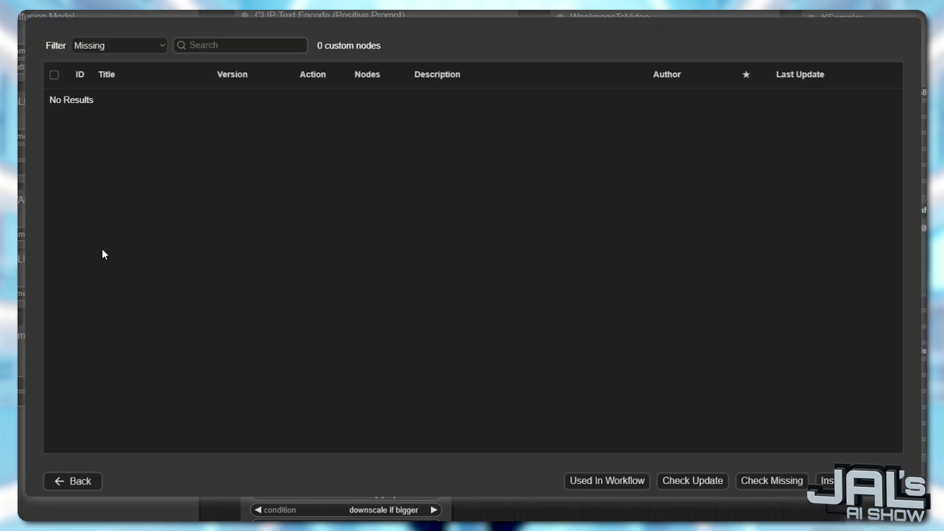
click(73, 482)
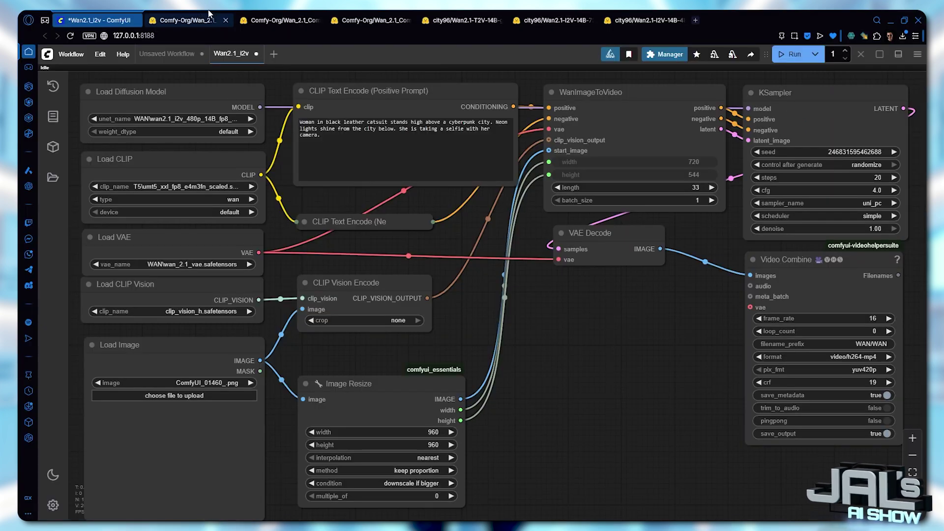
click(189, 21)
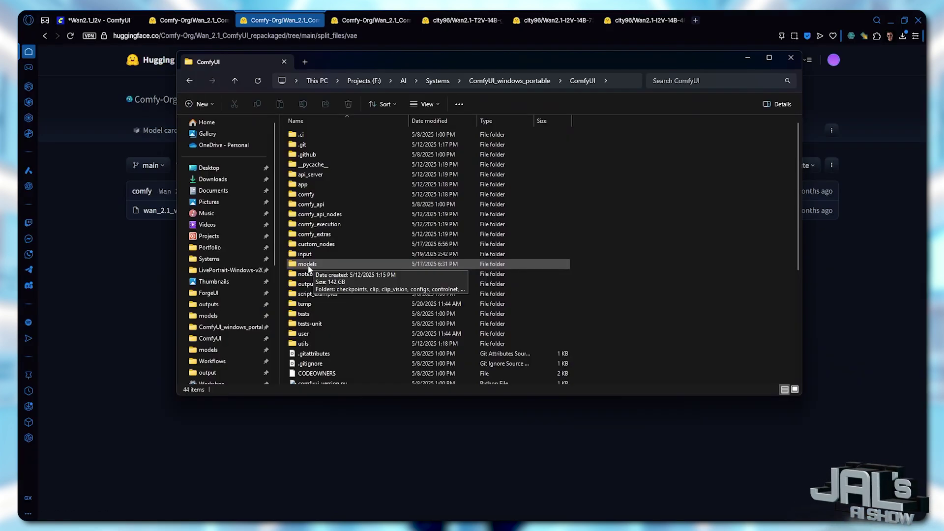
Browse the ComfyUI models\text_encoders\T5 and models\vae\WAN folders in File Explorer.
double_click(311, 268)
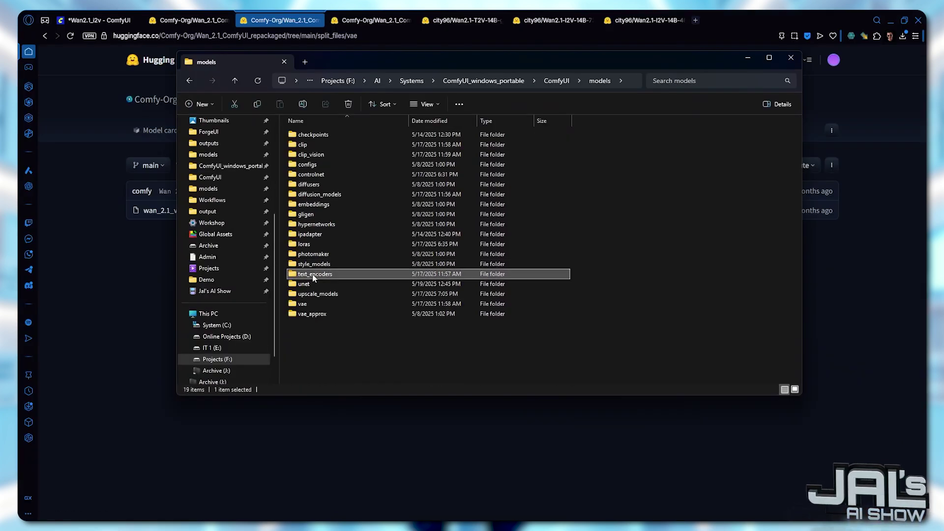
double_click(312, 274)
double_click(311, 132)
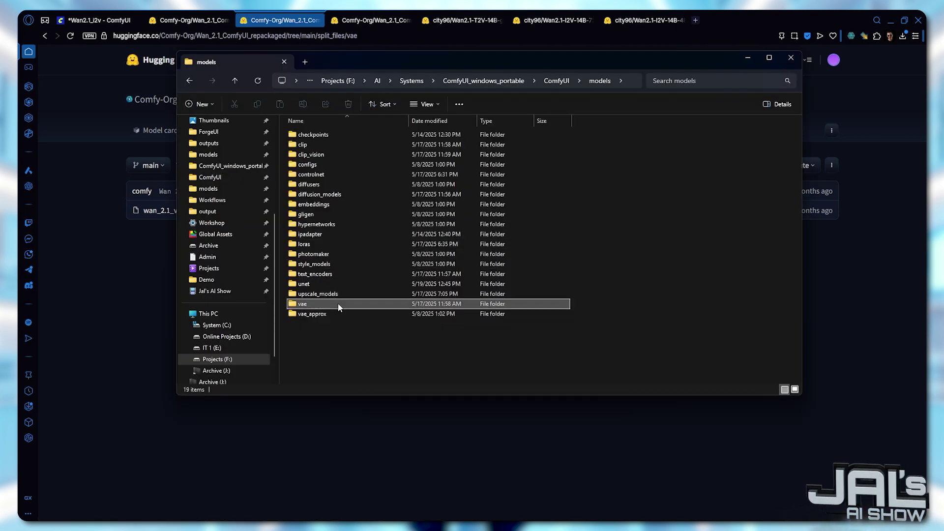
double_click(338, 305)
double_click(329, 145)
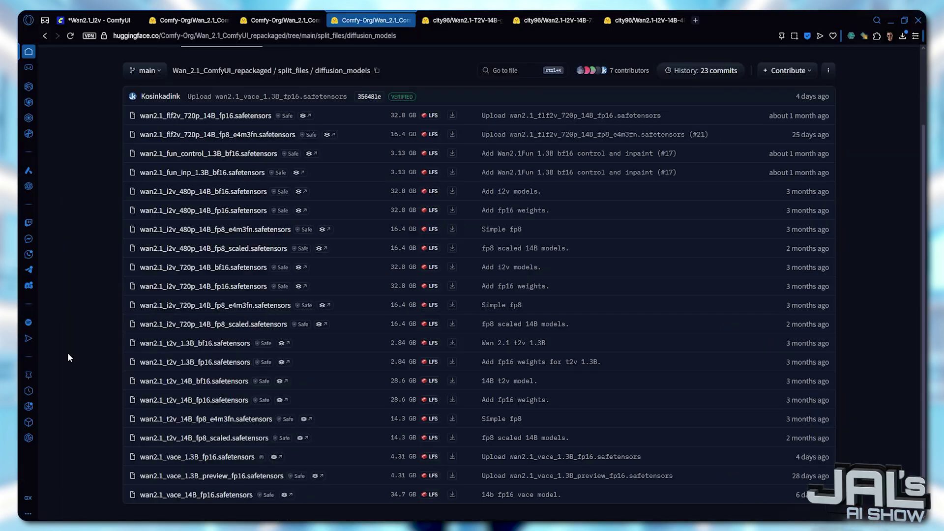
Switch to the city96 Wan2.1-T2V-14B-gguf file list, with Q3_K_S through Q8_0 quantisations.
click(458, 19)
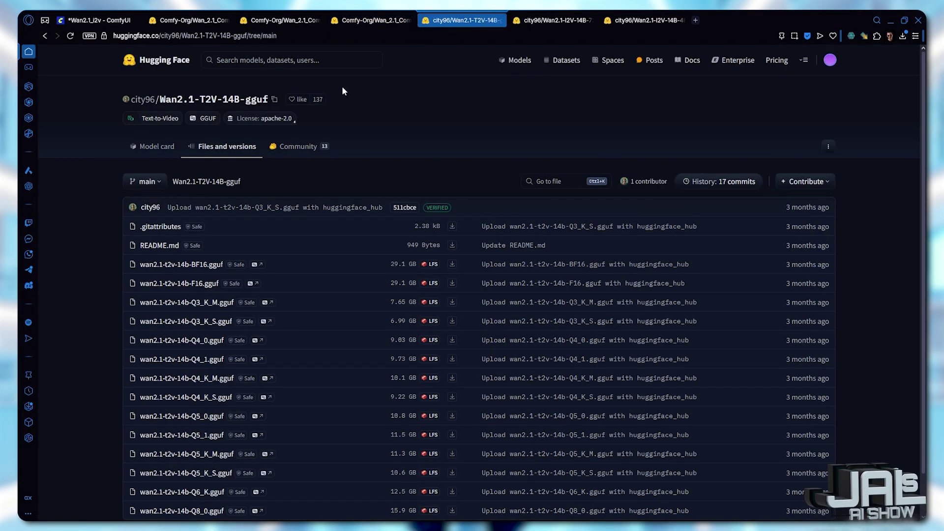
Compare the T2V, I2V-720P and I2V-480P GGUF file lists with the repackaged diffusion_models list.
scroll(334, 104, down, 1)
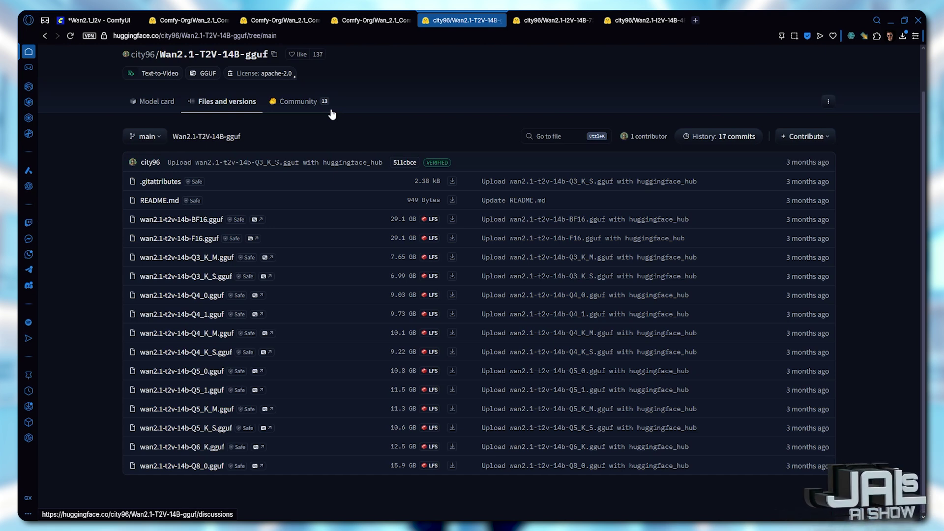
key(ctrl+Tab)
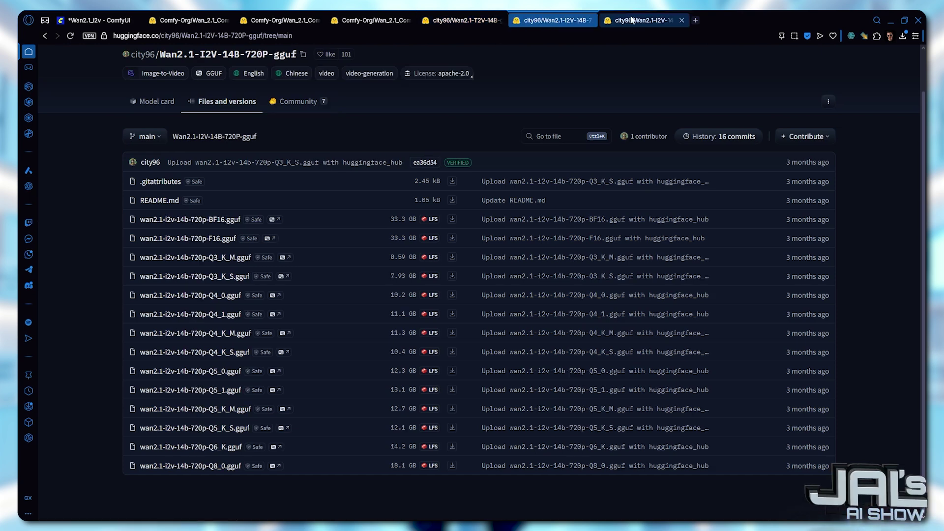
key(ctrl+Tab)
scroll(452, 99, down, 2)
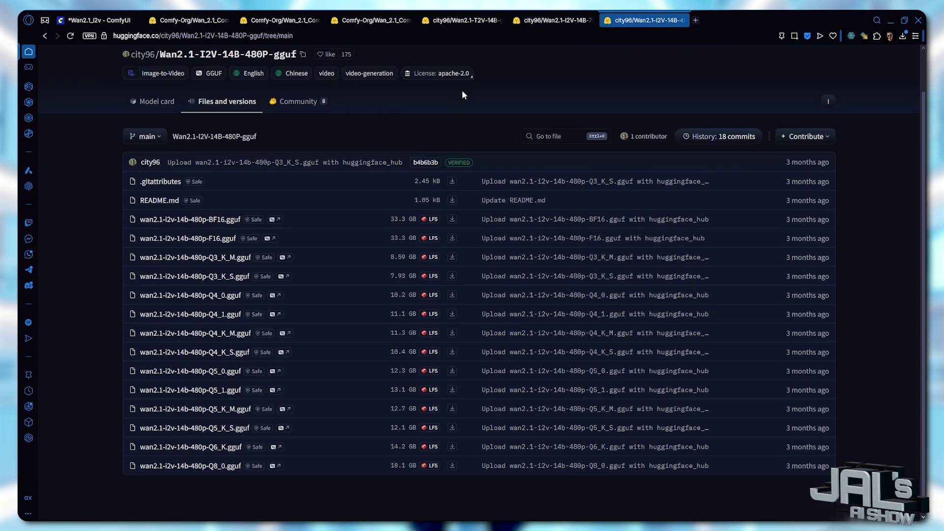
key(ctrl+shift+Tab)
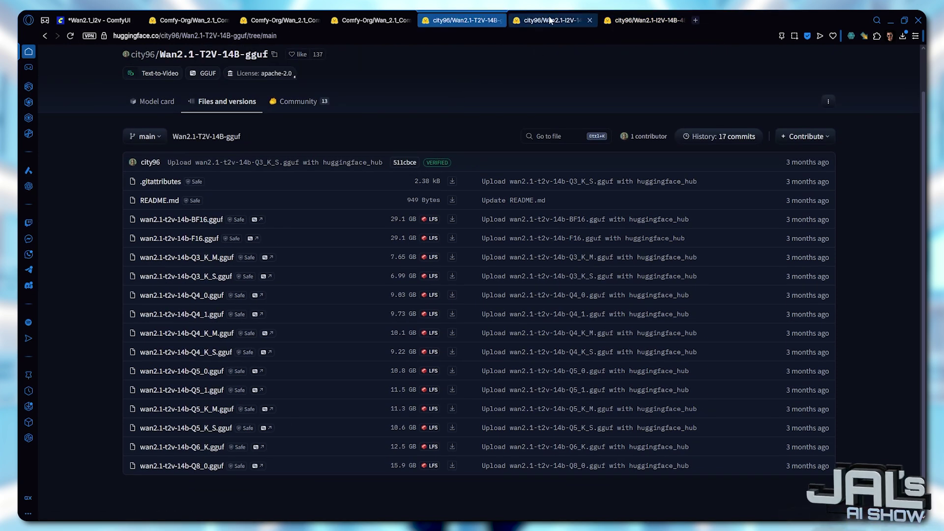
scroll(420, 99, down, 1)
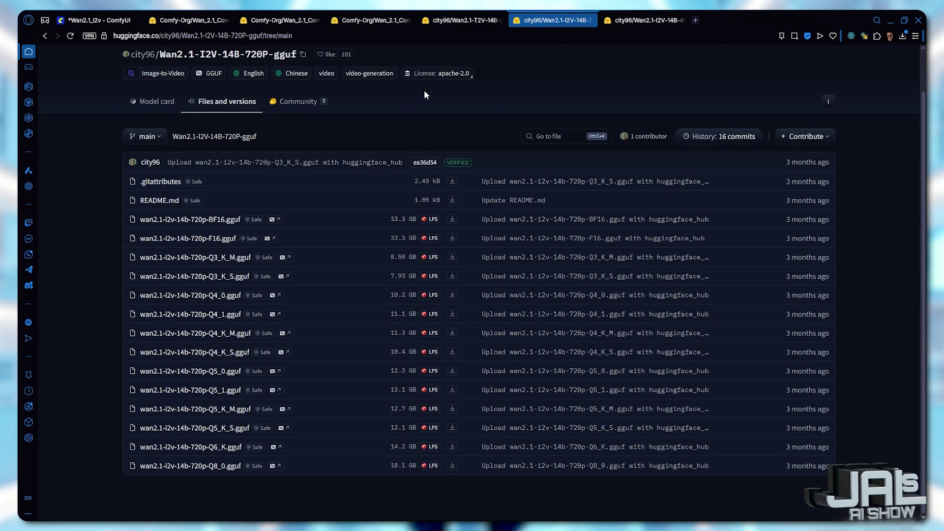
key(ctrl+Tab)
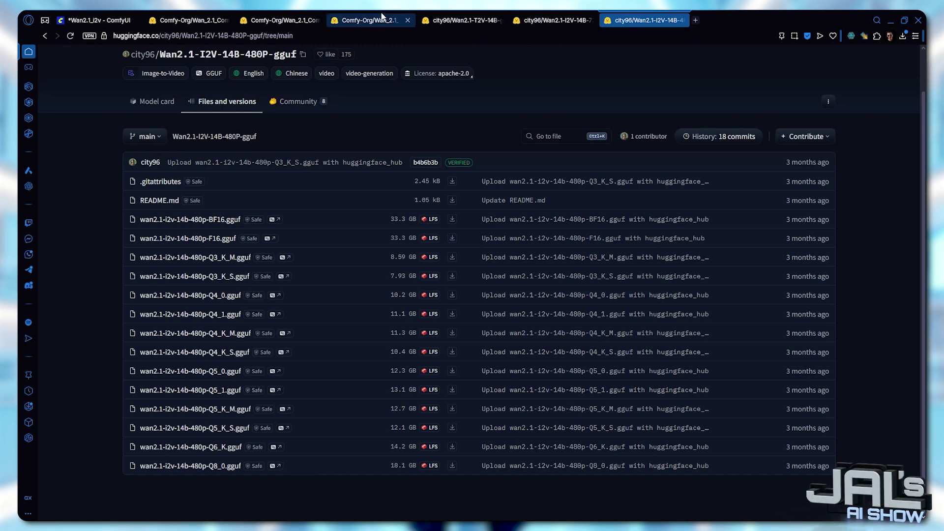
click(354, 17)
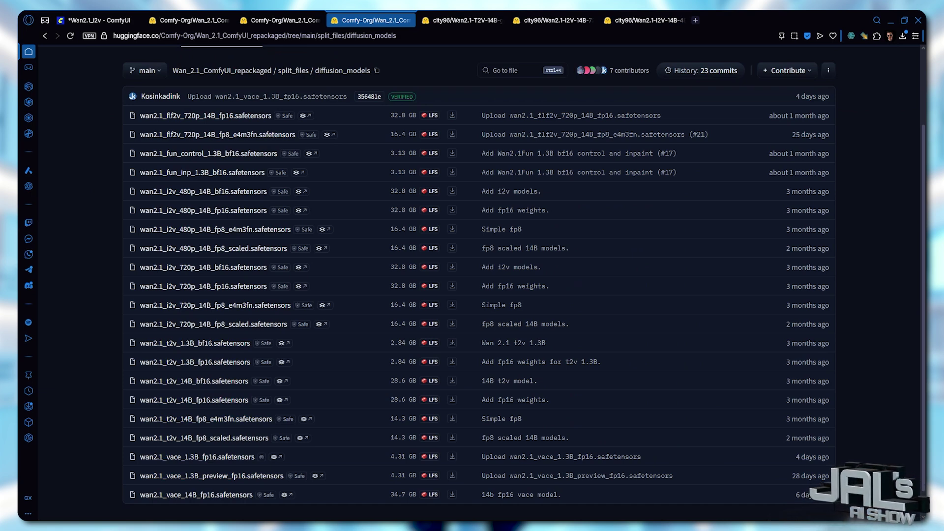
click(553, 20)
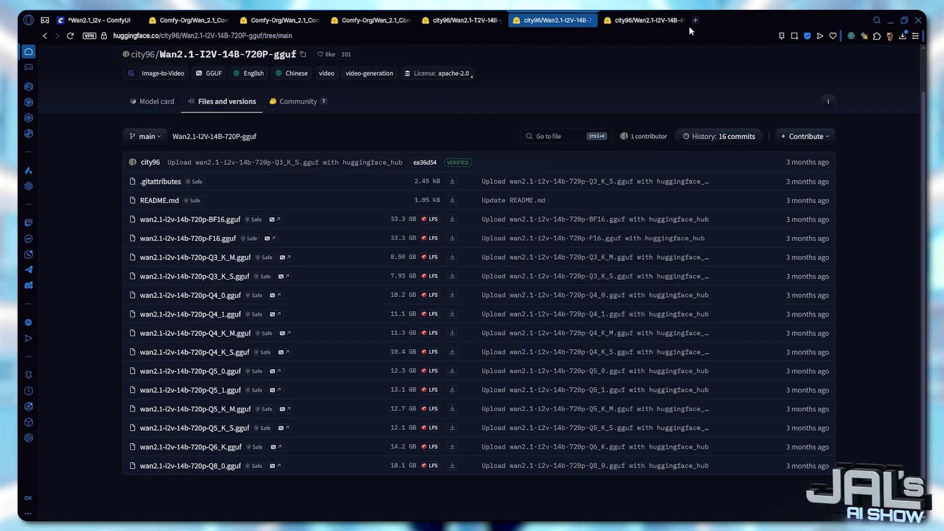
click(632, 19)
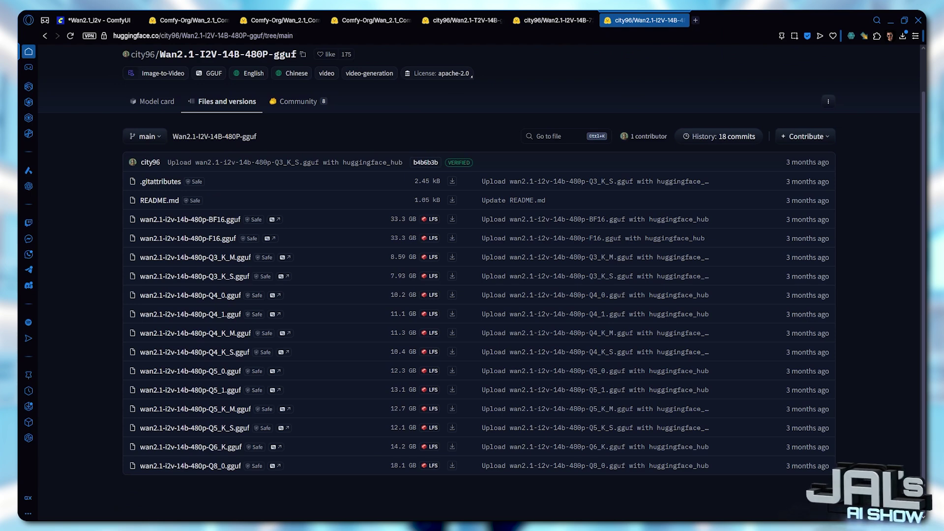
Check models\diffusion_models\WAN, then go to models\unet\WAN holding the i2v 14B 720p GGUF.
key(alt+Tab)
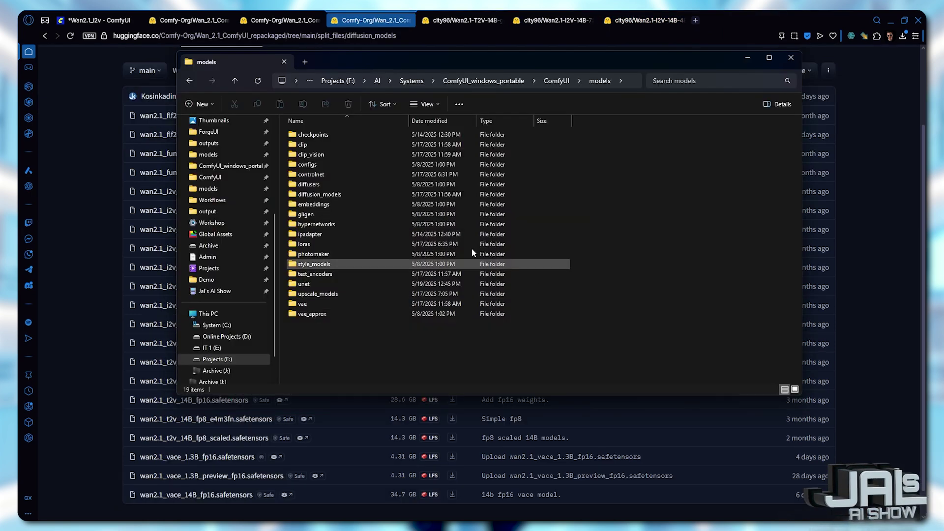
double_click(288, 222)
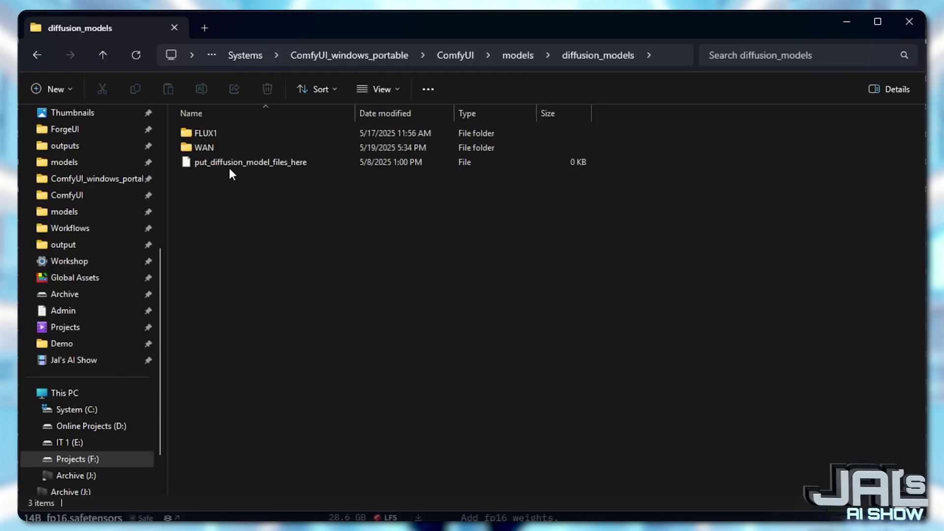
double_click(208, 147)
key(alt+Left)
key(alt+Left)
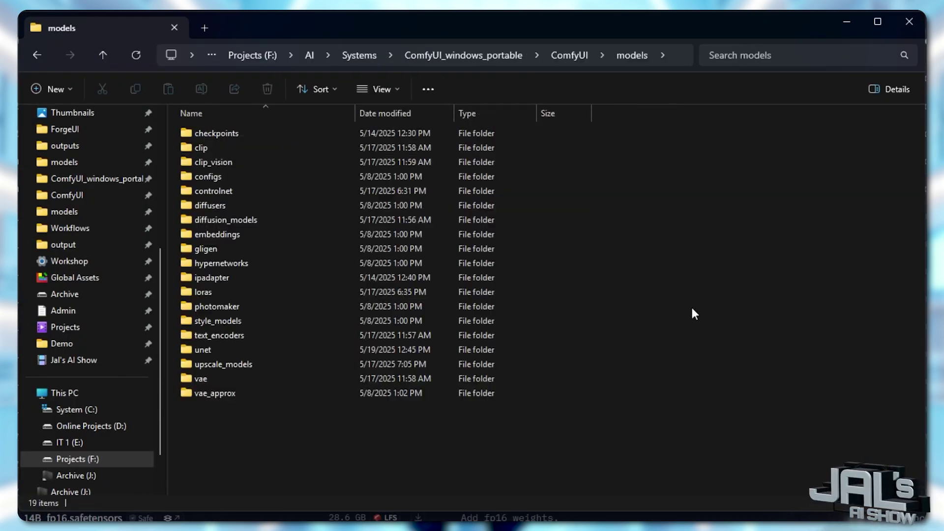
click(221, 349)
double_click(221, 349)
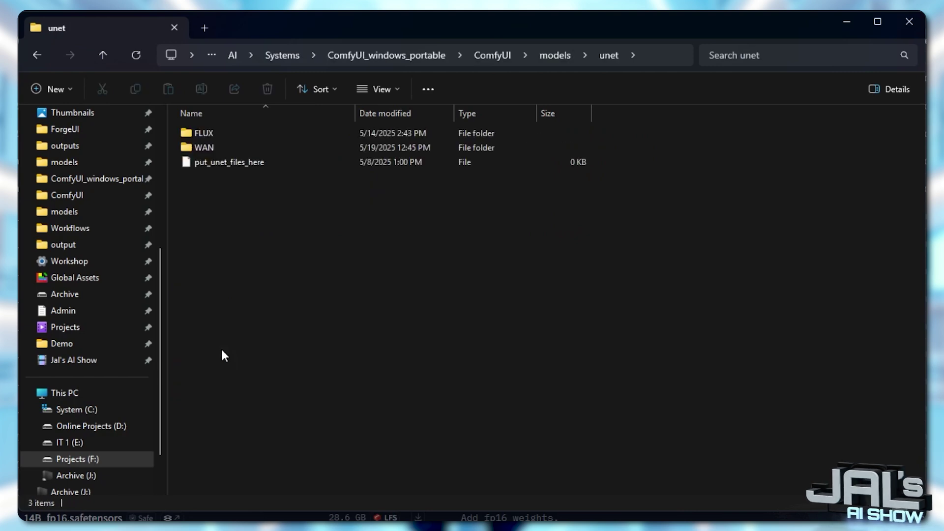
double_click(223, 147)
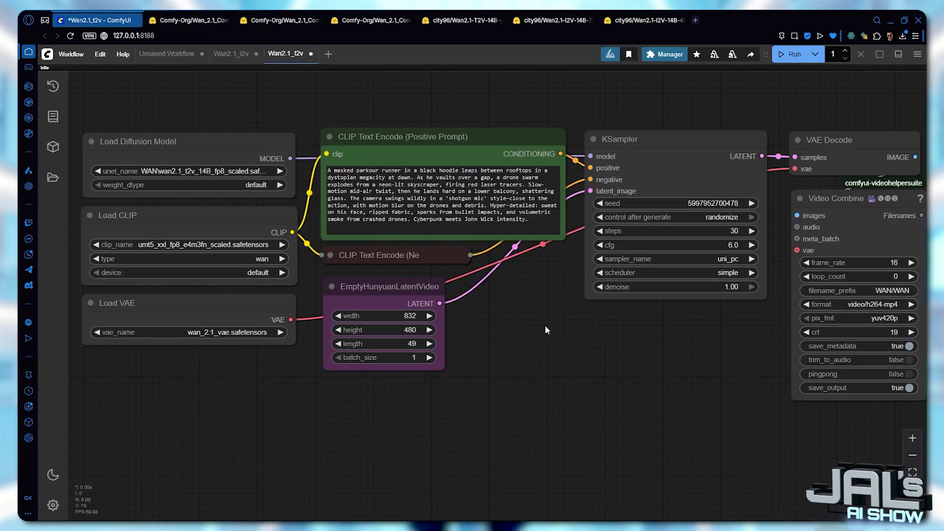
Set Load Diffusion Model to wan2.1_text2video_1.3B_bf16 and bring up the text encoder list.
scroll(149, 122, up, 10)
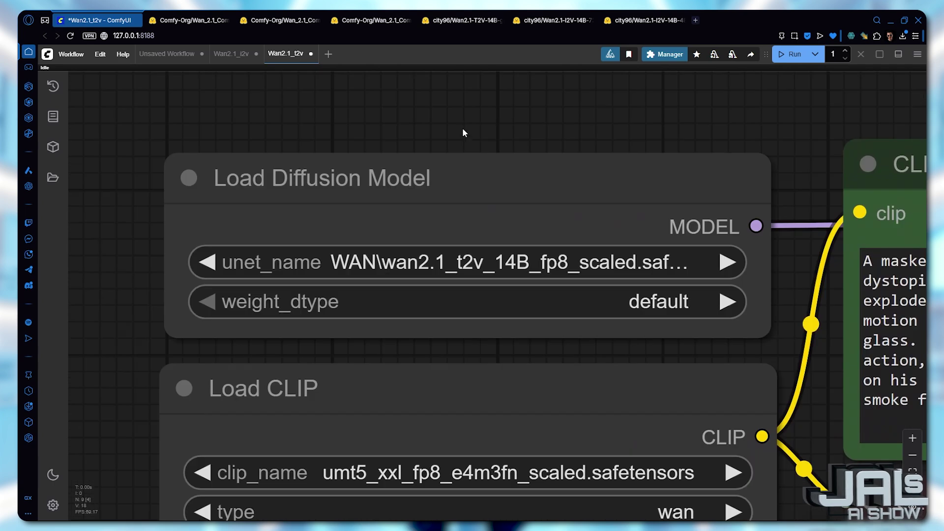
click(442, 262)
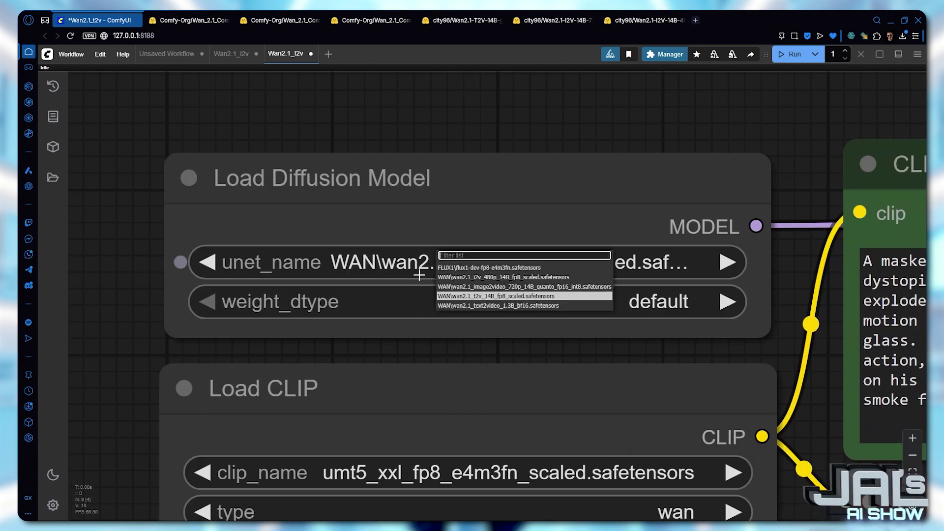
click(498, 306)
scroll(498, 306, down, 3)
click(477, 295)
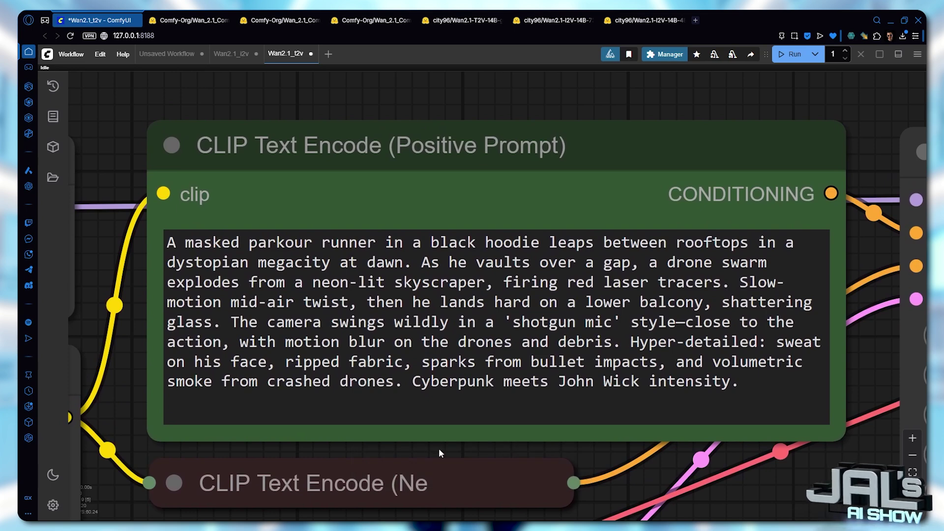
scroll(439, 447, down, 5)
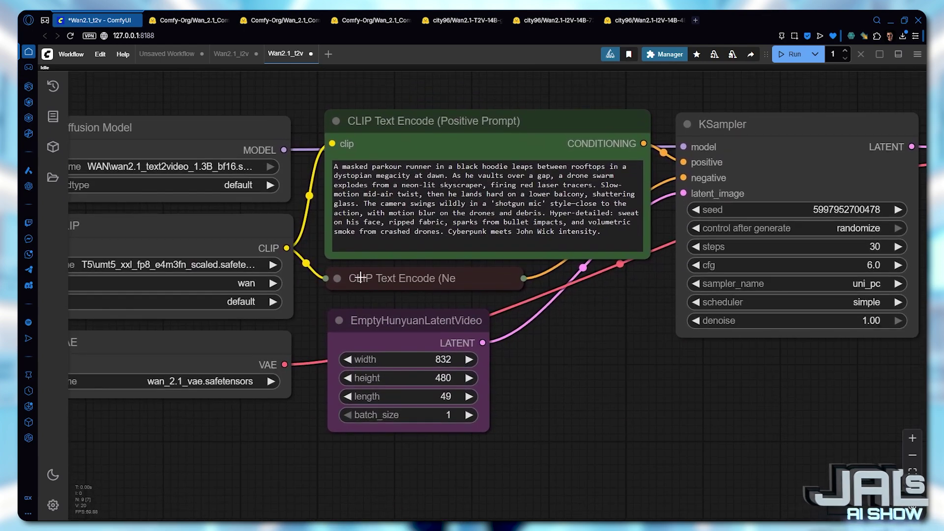
click(337, 278)
scroll(470, 372, up, 9)
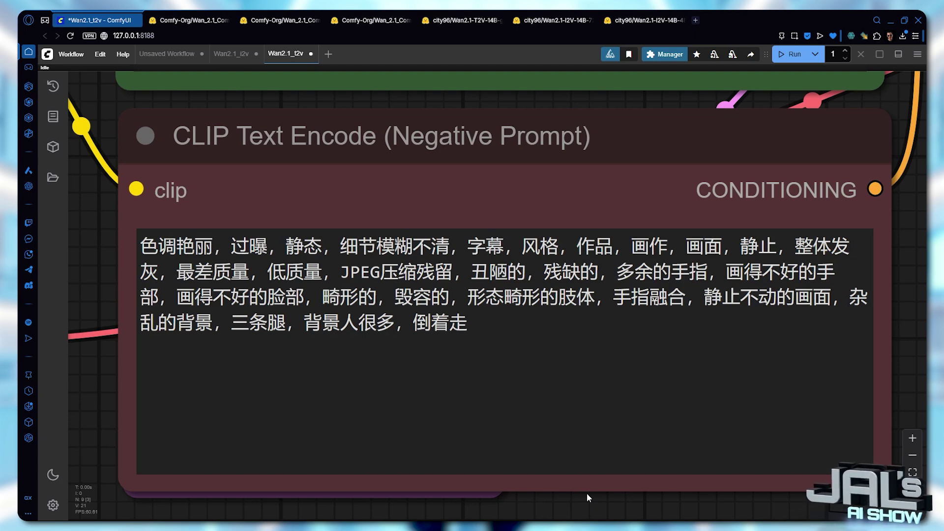
click(145, 136)
key(.)
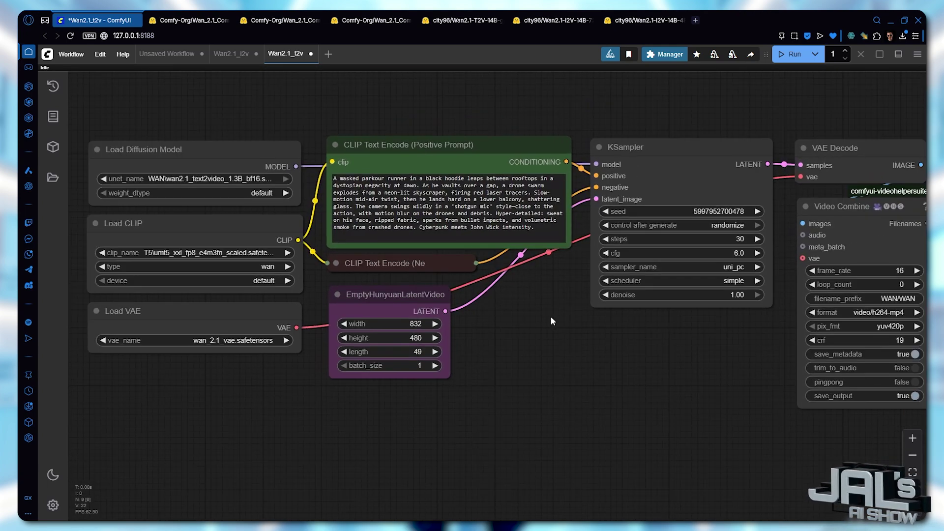
drag(552, 310, 539, 307)
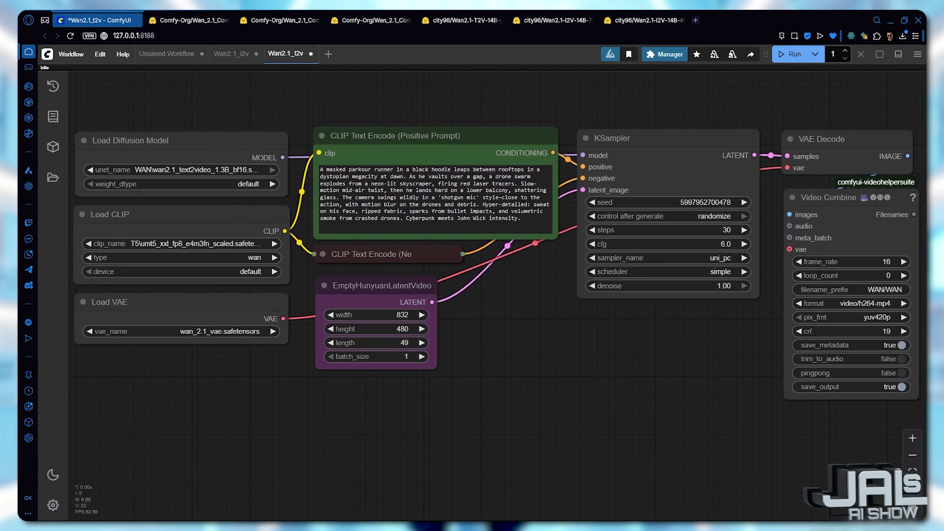
scroll(313, 354, up, 10)
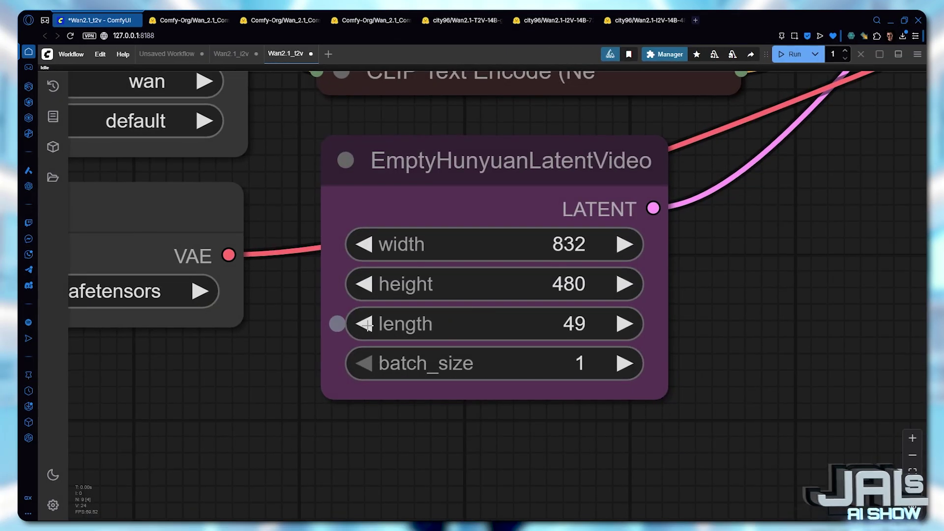
click(366, 325)
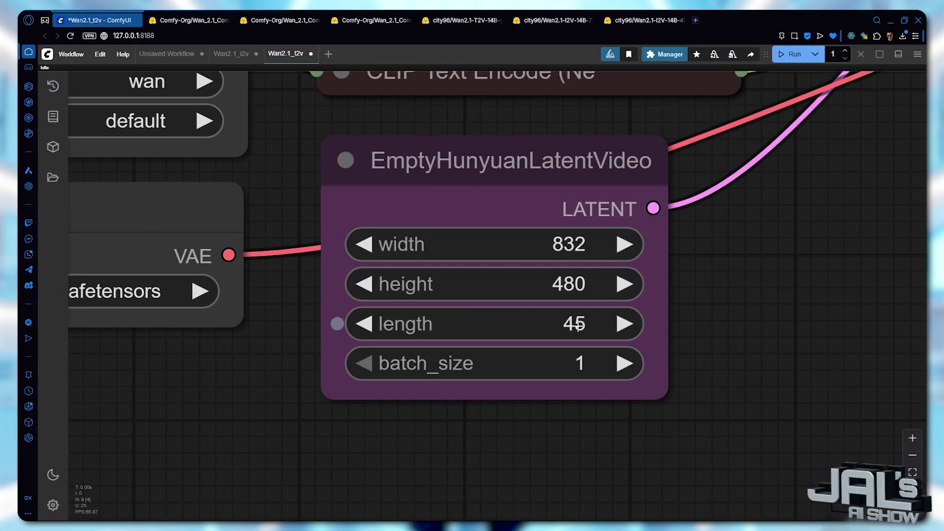
click(617, 324)
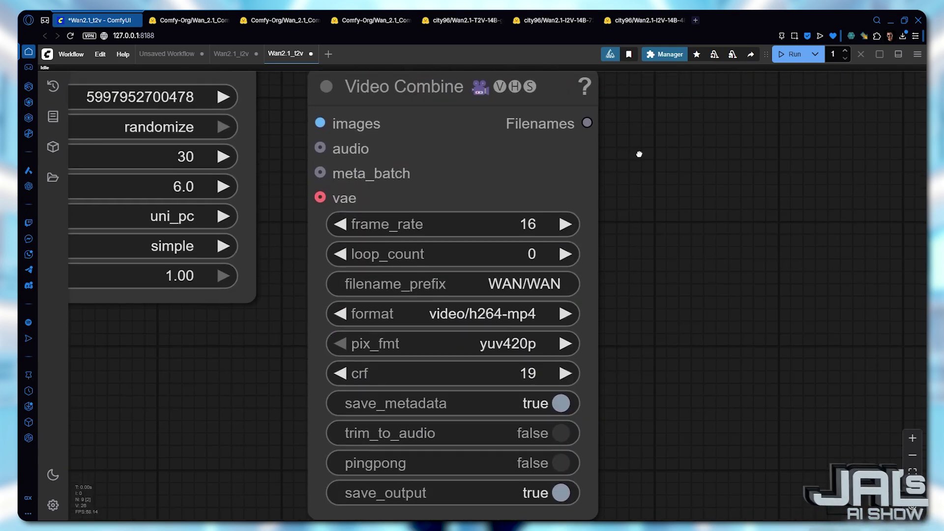
mouse_move(639, 152)
mouse_down()
mouse_move(666, 154)
mouse_move(655, 154)
mouse_up()
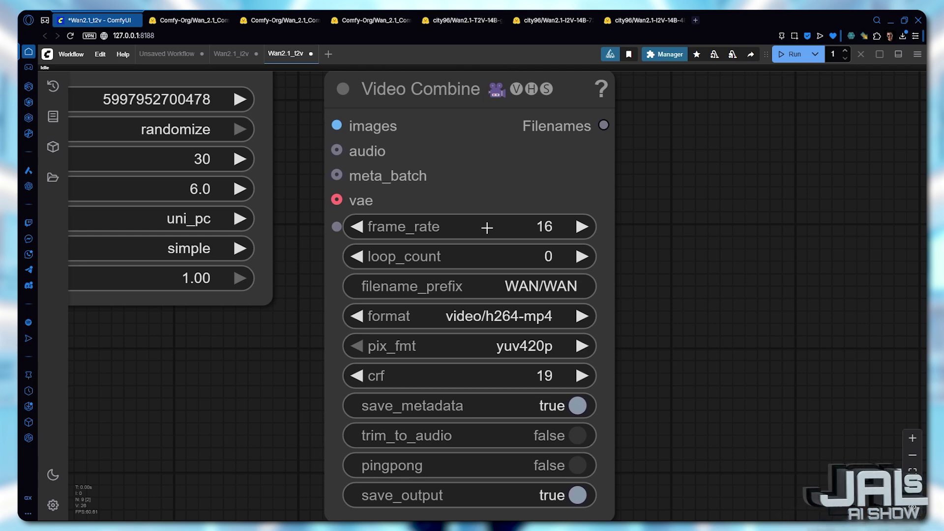
click(486, 228)
text(24)
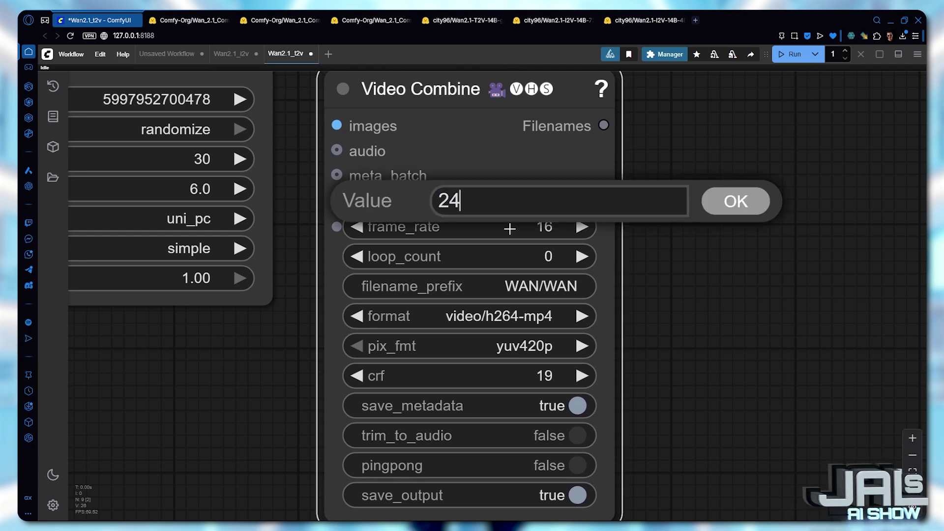
key(Return)
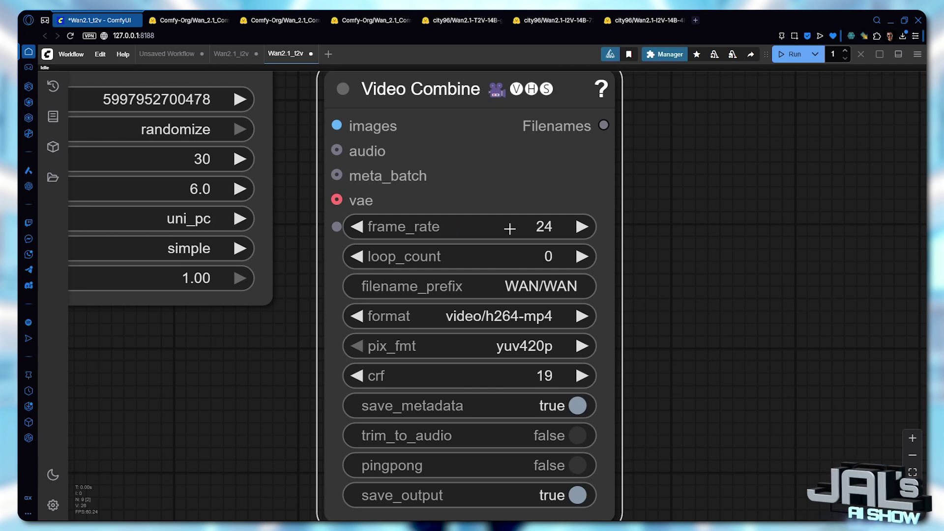
click(510, 228)
text(16)
key(Return)
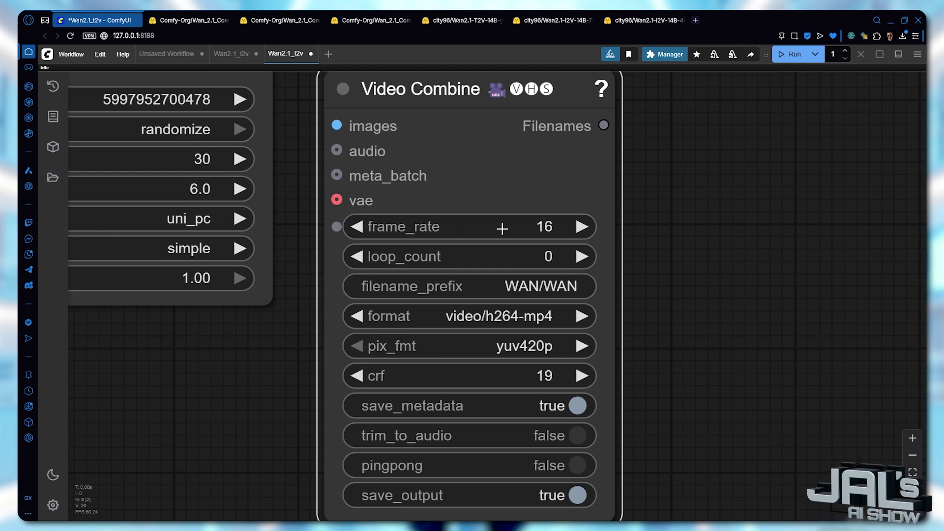
key(.)
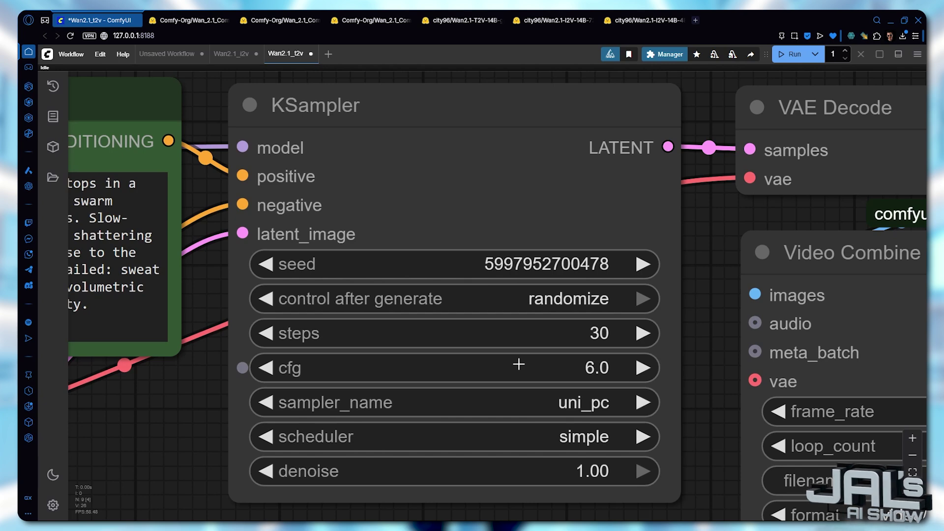
scroll(519, 364, up, 2)
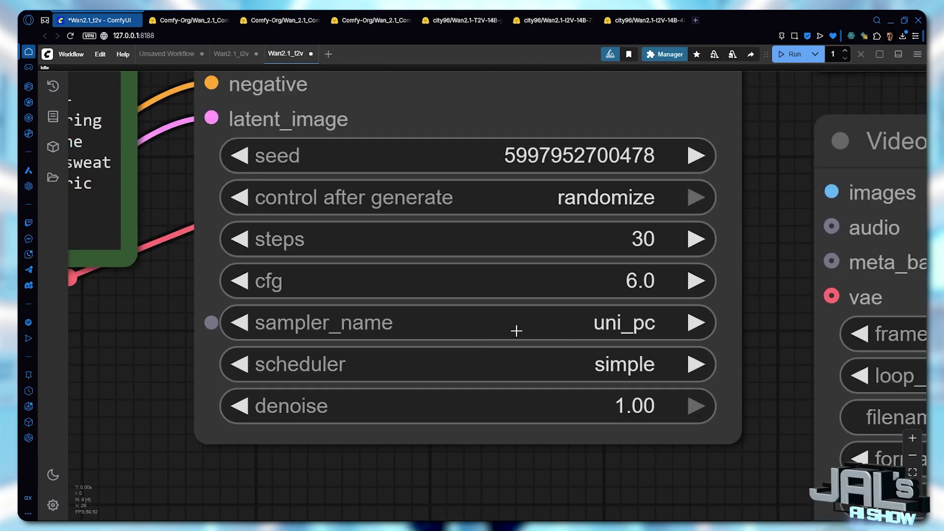
click(522, 325)
click(530, 314)
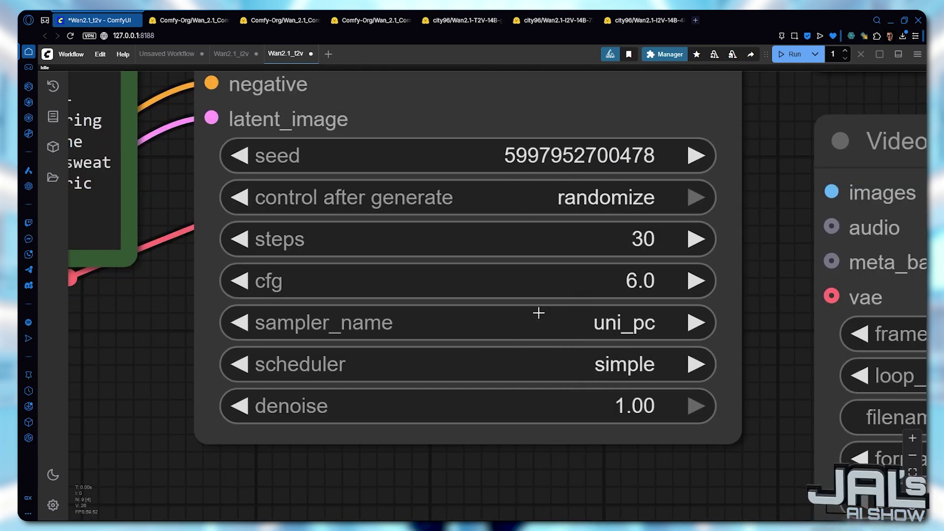
click(506, 361)
click(521, 381)
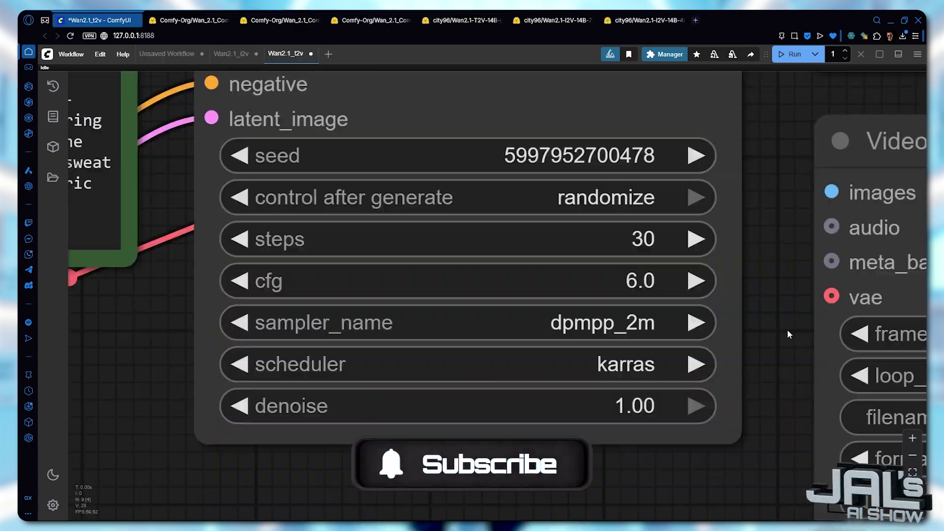
key(ctrl+z)
key(ctrl+z)
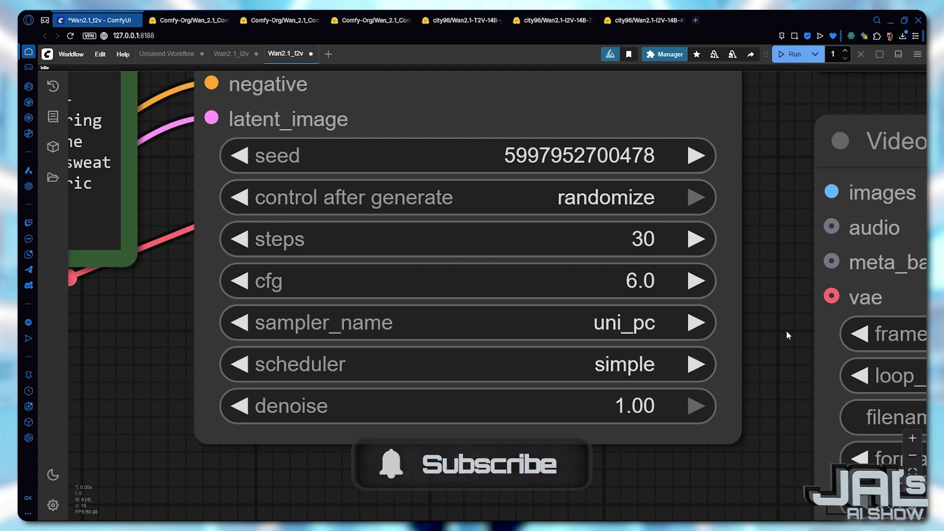
click(572, 371)
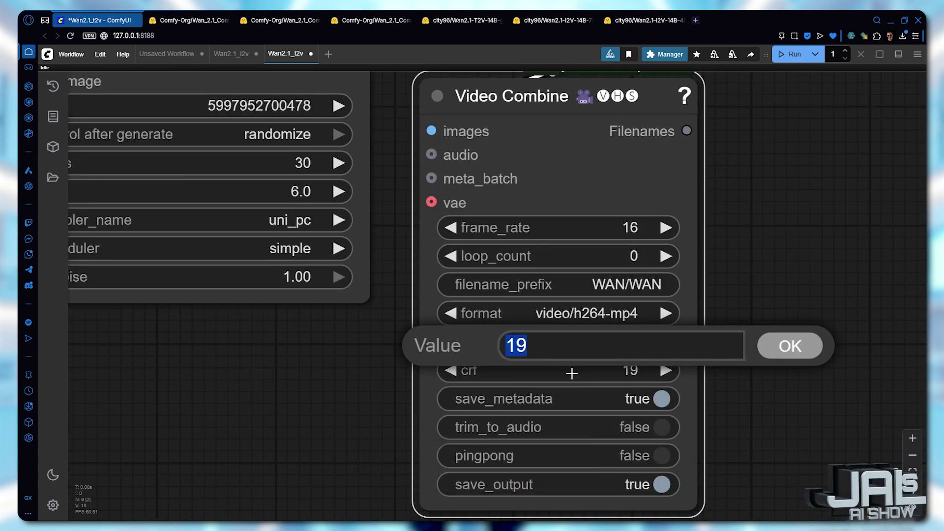
key(Escape)
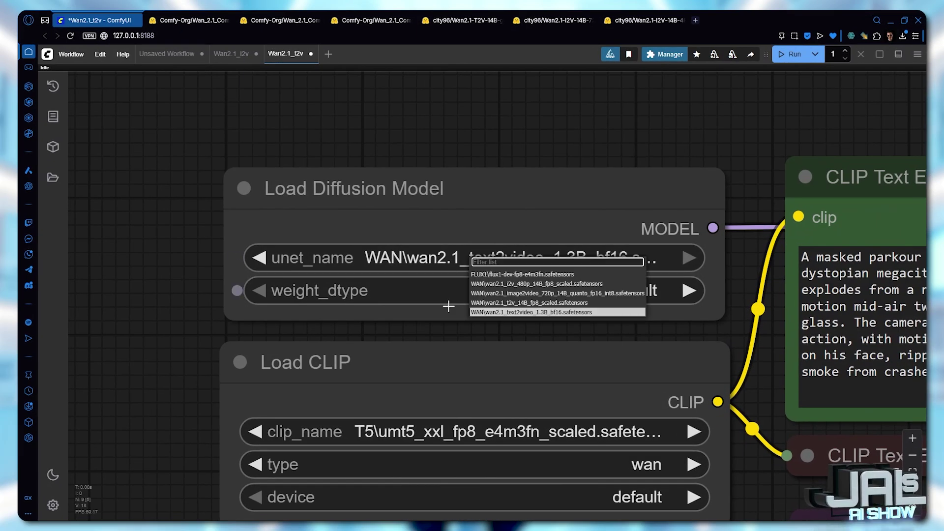
Restore the wan2.1_t2v_14B_fp8_scaled model and drag in the Wan2.1 i2v workflow file.
click(592, 303)
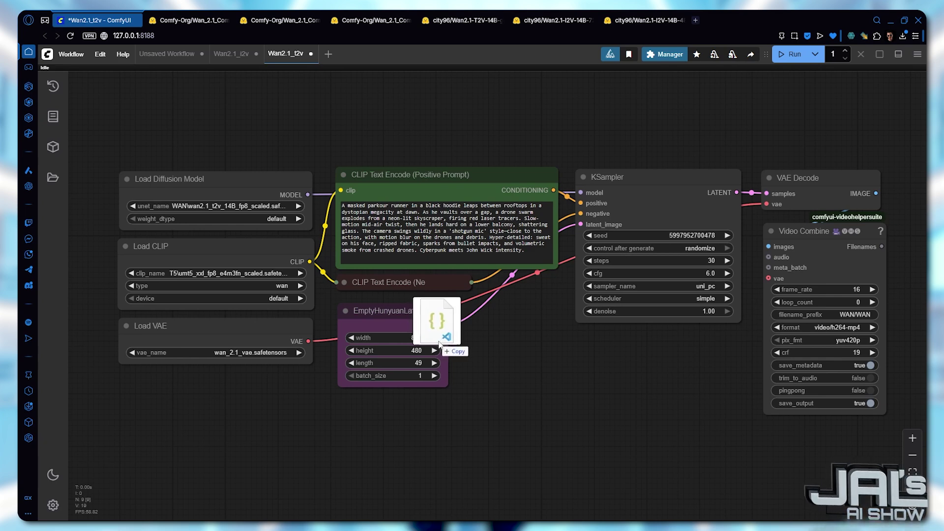
drag(433, 316, 430, 315)
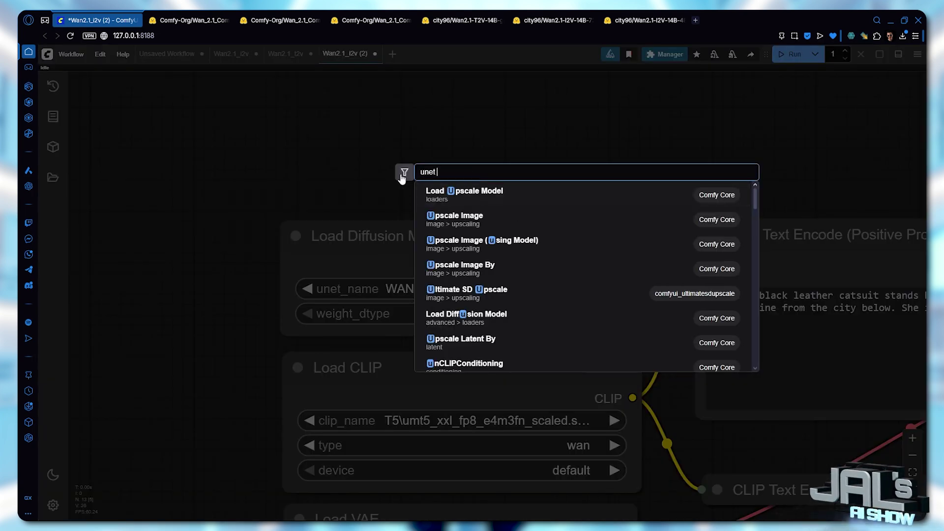
Add a Unet Loader (GGUF) with the i2v 14B 720p q4_0 model feeding KSampler; load the eye image.
text(oader)
click(488, 204)
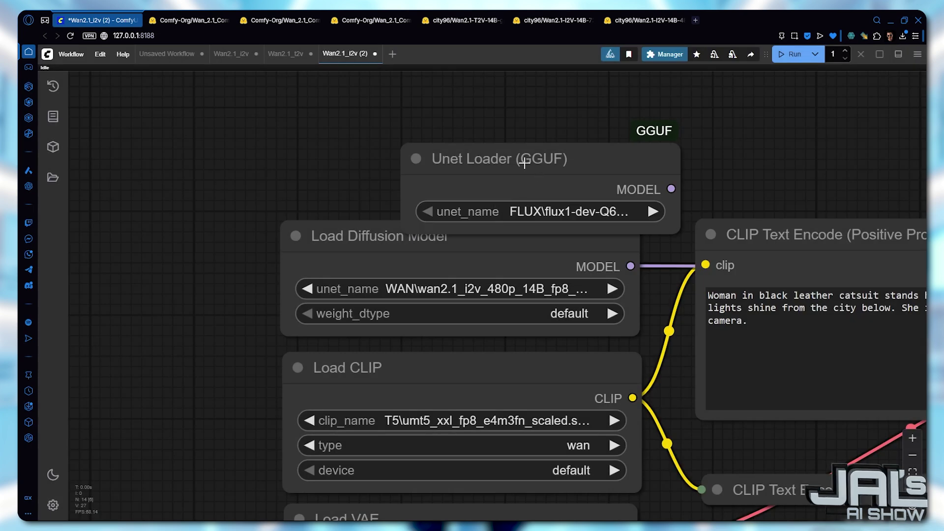
drag(543, 166, 426, 145)
drag(557, 202, 632, 202)
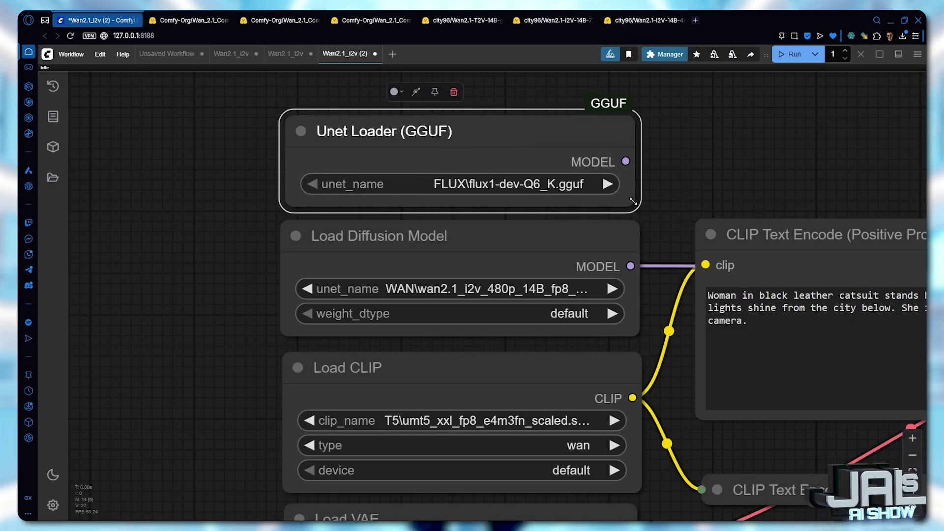
click(607, 189)
scroll(182, 206, down, 10)
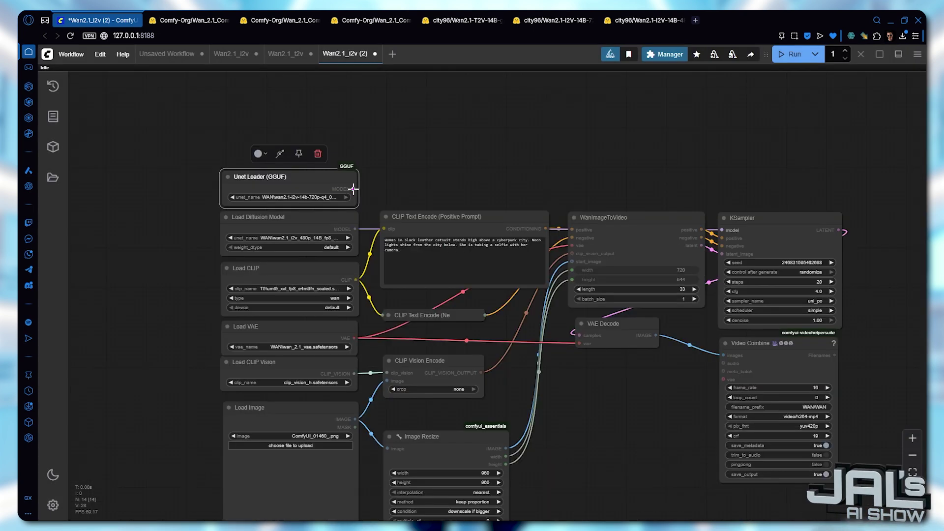
drag(354, 188, 721, 230)
scroll(717, 231, down, 2)
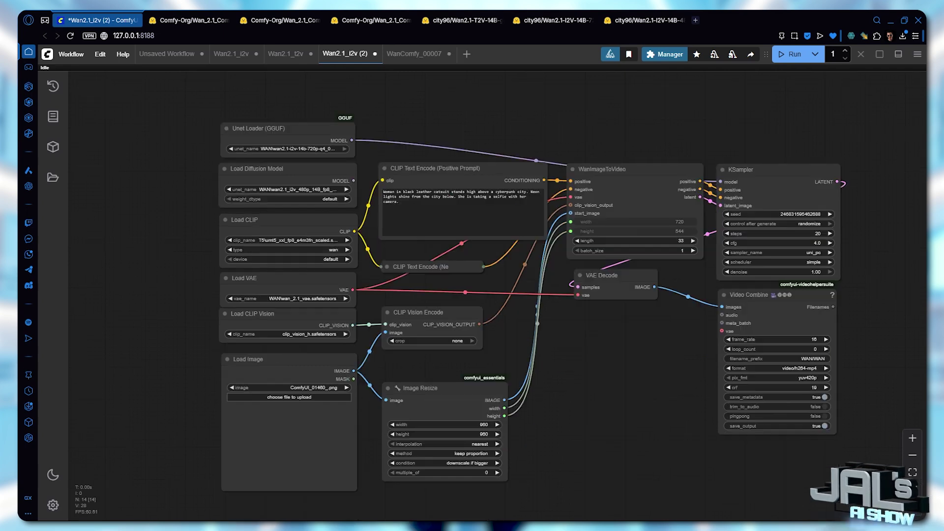
drag(94, 365, 280, 444)
Replace the positive prompt with 'eyes blinking, cinematic camera movement.'.
scroll(443, 182, up, 14)
click(435, 200)
key(ctrl+a)
text(e)
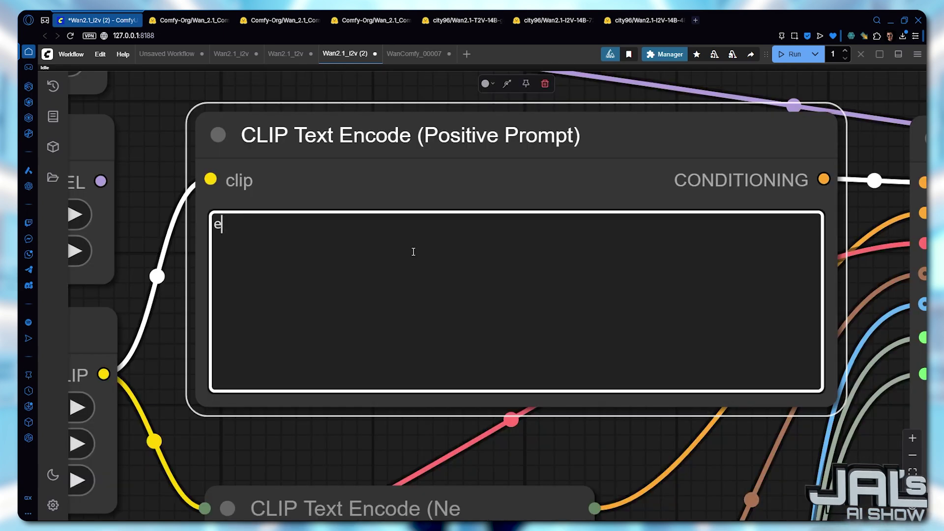
text(yes blinking, cin)
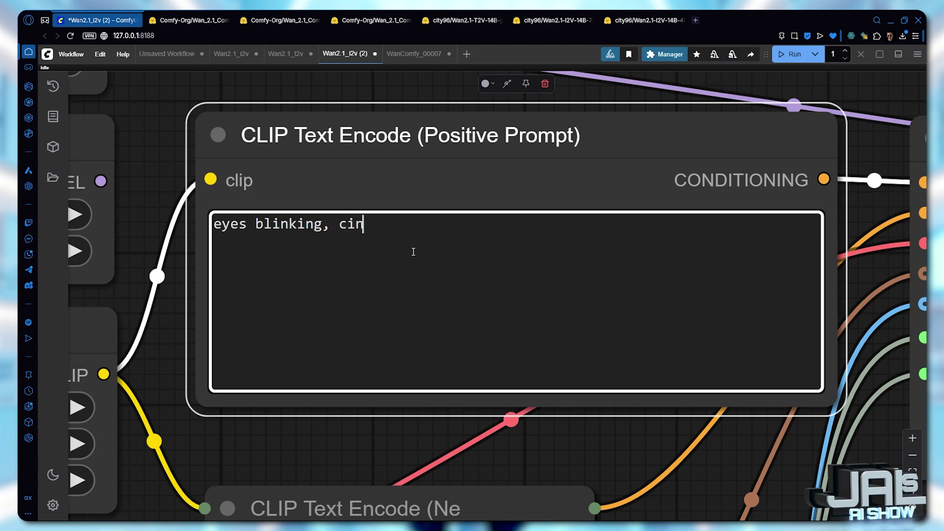
text(ematic camera movement)
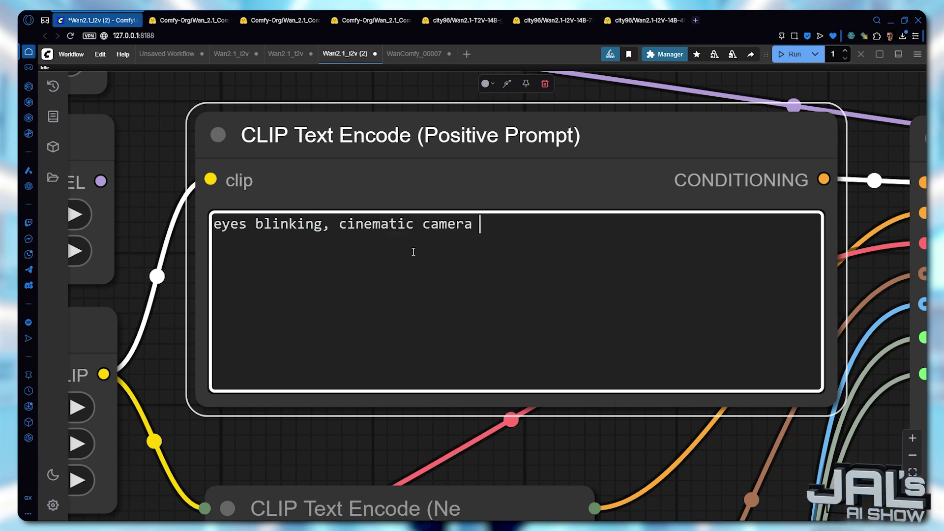
text(.)
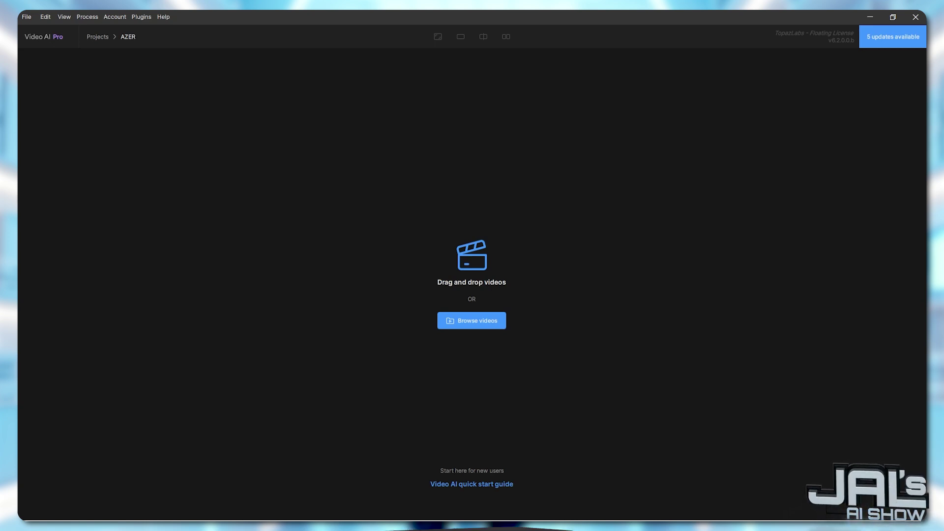
Load the eye close-up video into Topaz Video AI and start editing it without a preset.
drag(18, 224, 502, 278)
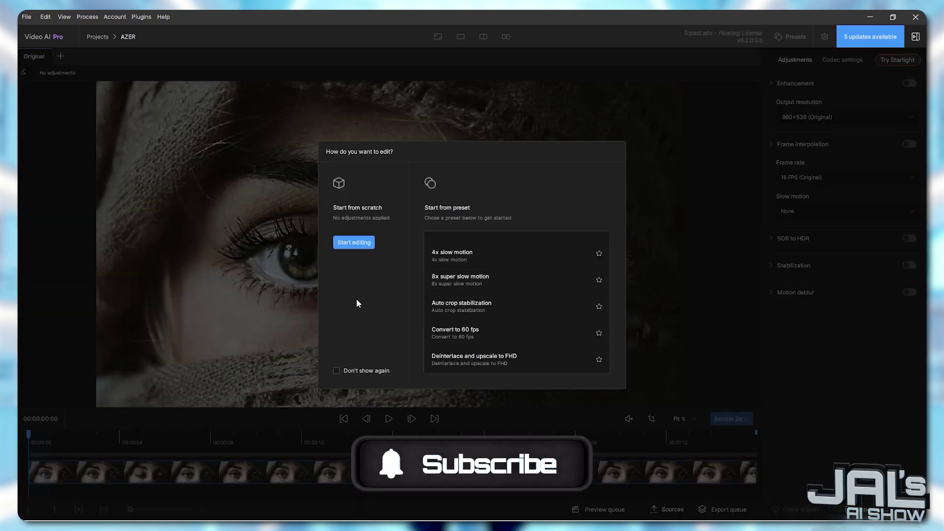
click(352, 243)
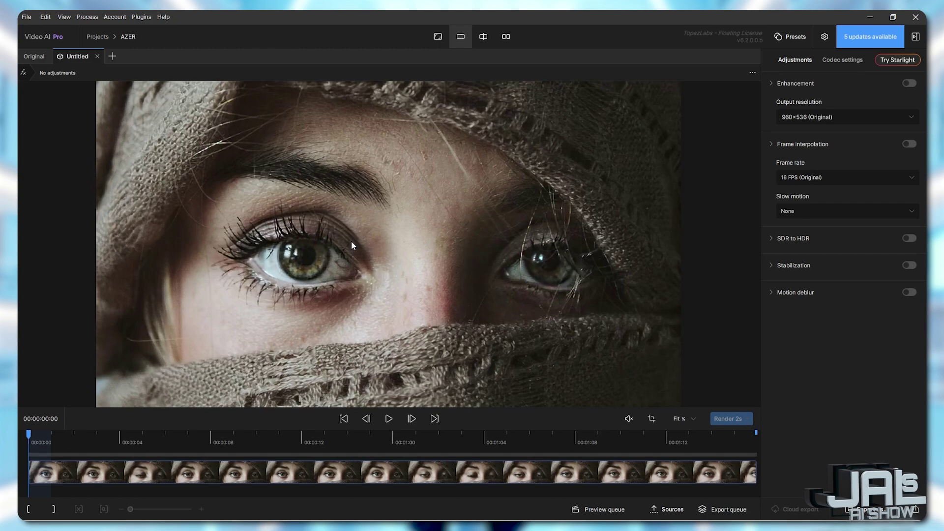
scroll(350, 329, up, 1)
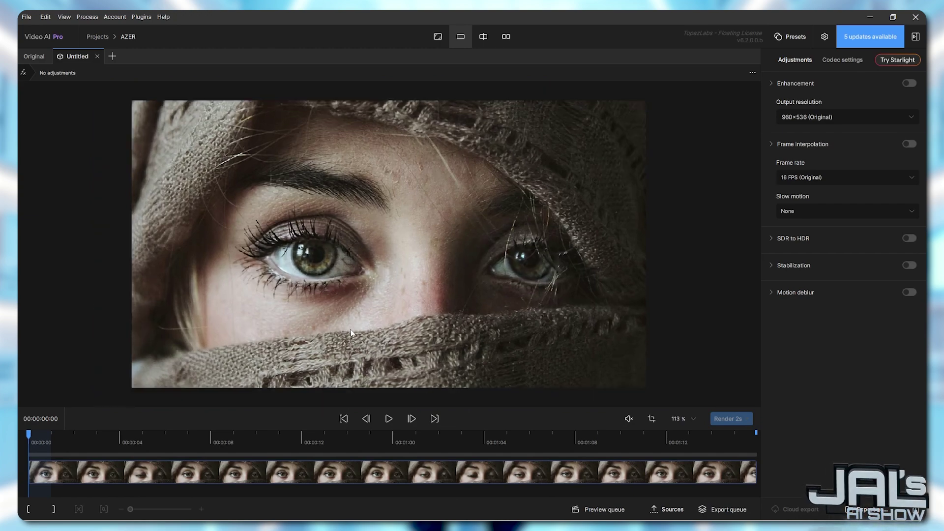
drag(108, 435, 780, 433)
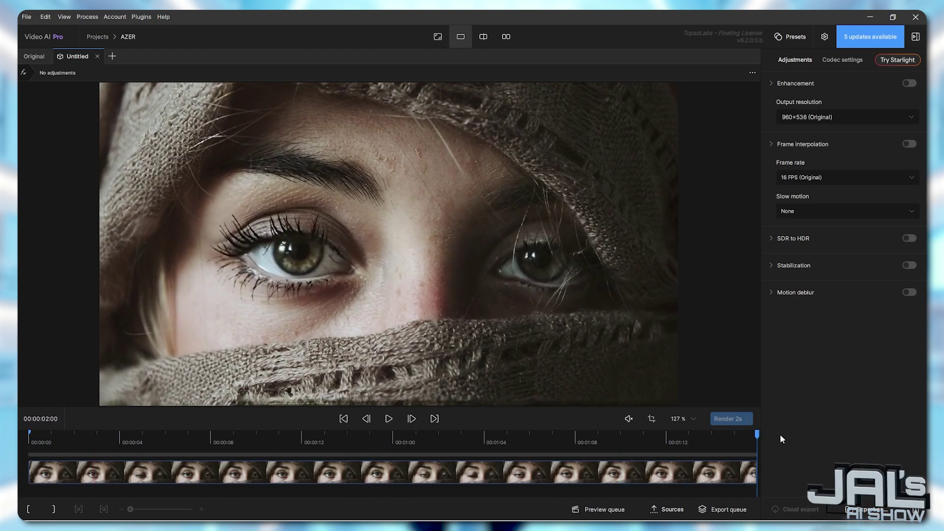
Enable Enhancement with a 2x upscale to 1920×1072.
click(779, 81)
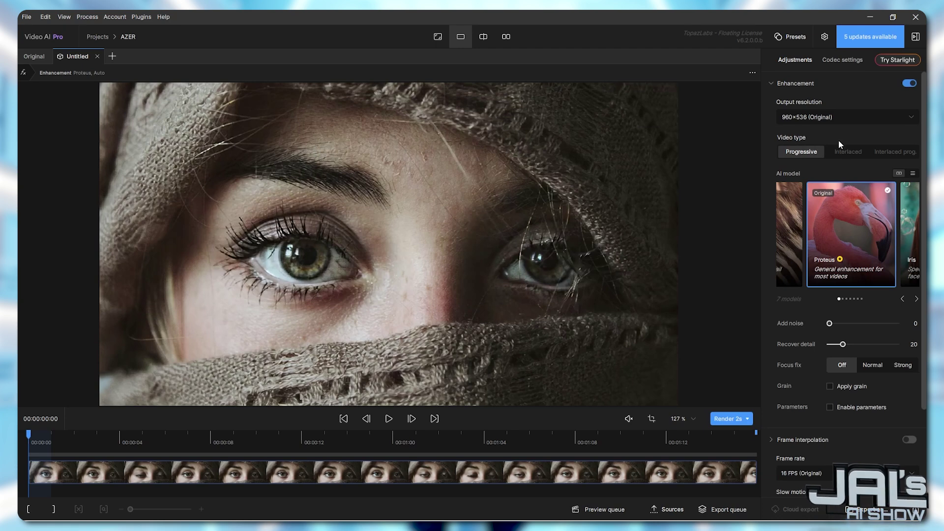
click(834, 121)
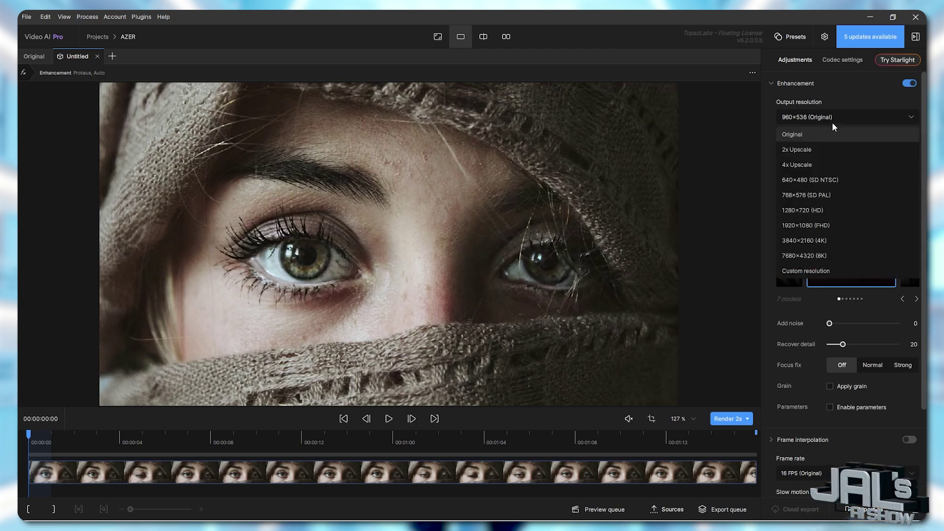
click(822, 148)
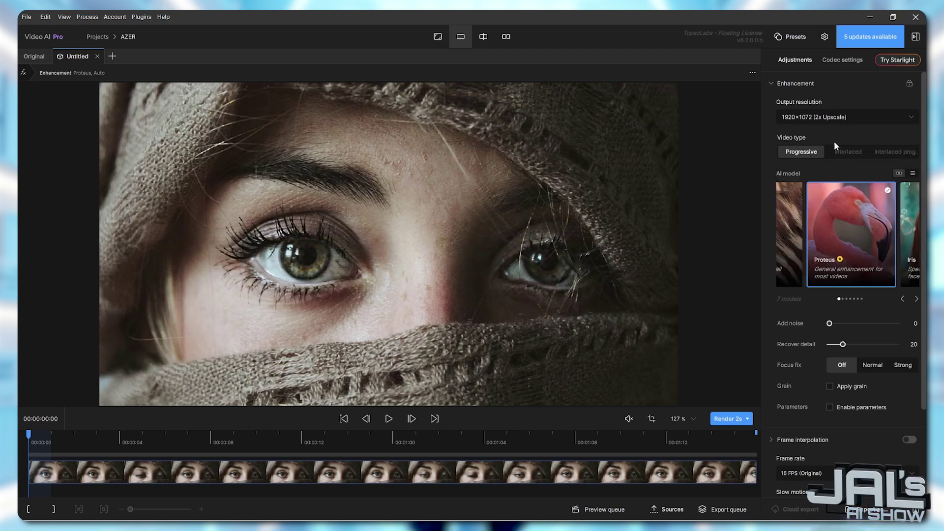
drag(924, 124, 918, 224)
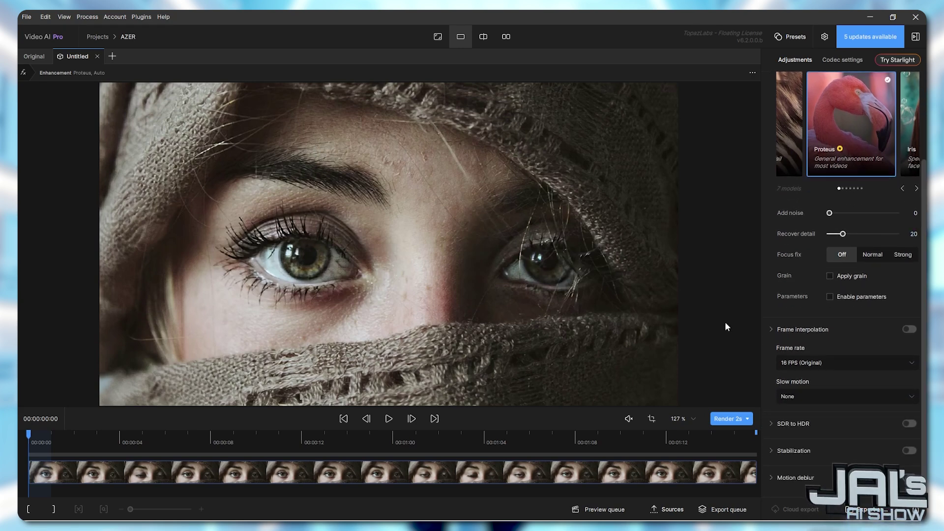
Enable frame interpolation to 24 FPS with Chronos Fast, then bring up the export dialog.
click(909, 329)
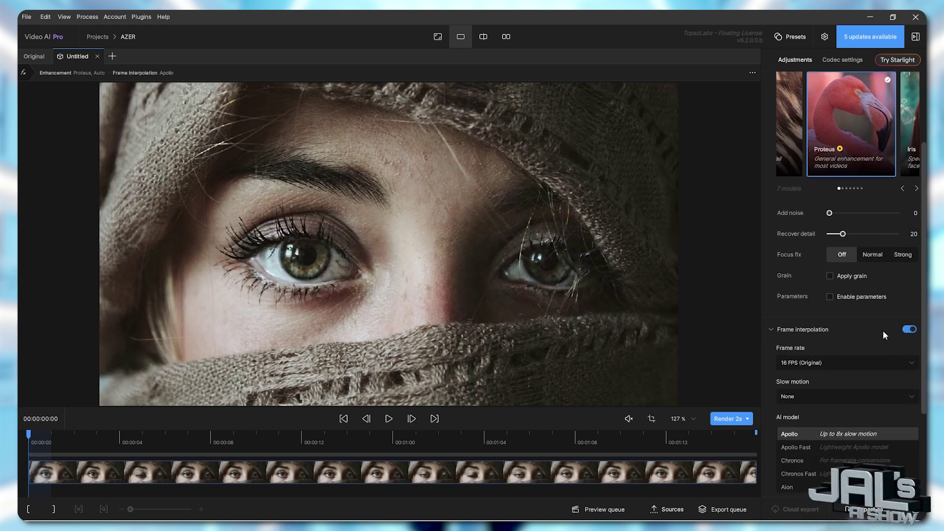
click(828, 362)
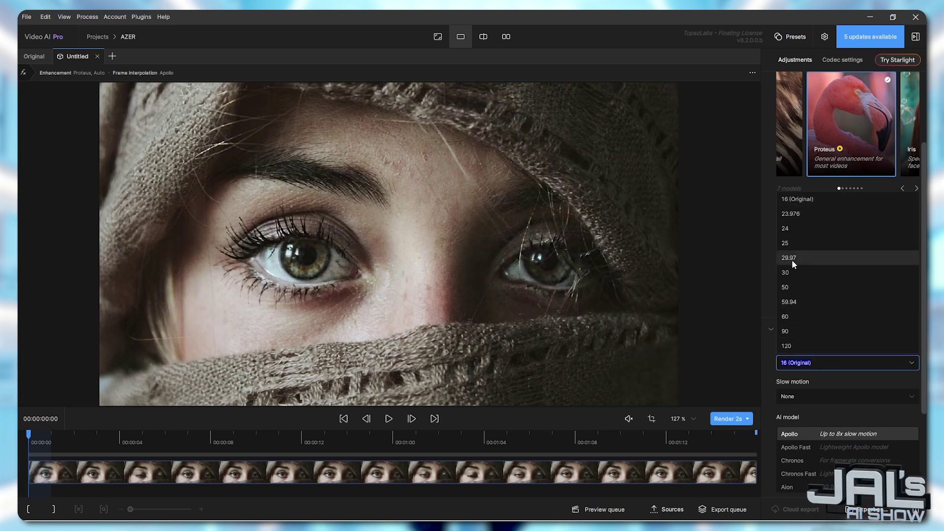
click(800, 234)
scroll(875, 310, down, 3)
click(846, 344)
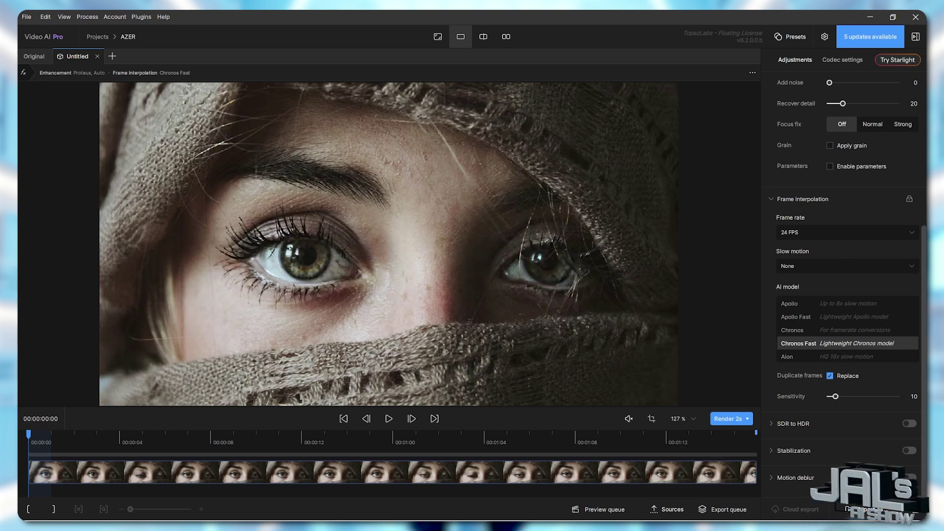
click(860, 509)
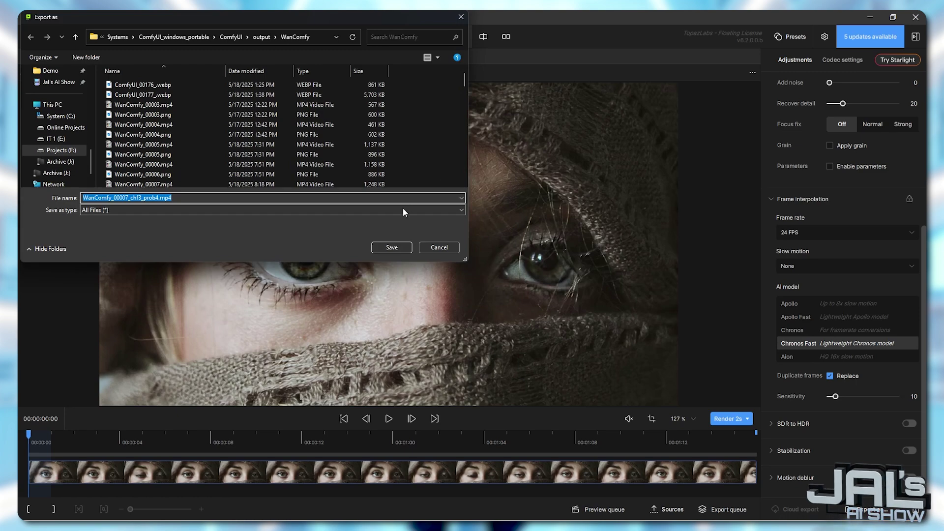
Save the export so the upscaled 24 FPS eye clip is added to the queue.
click(391, 248)
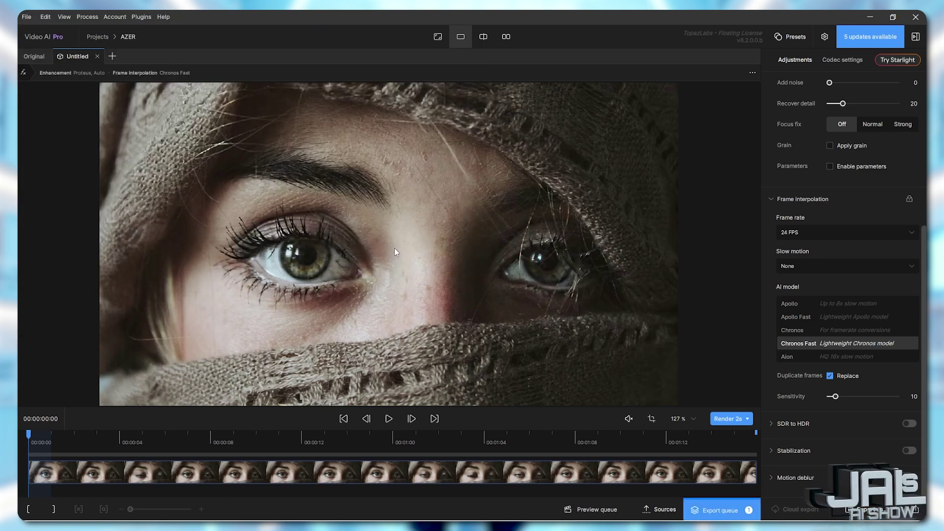